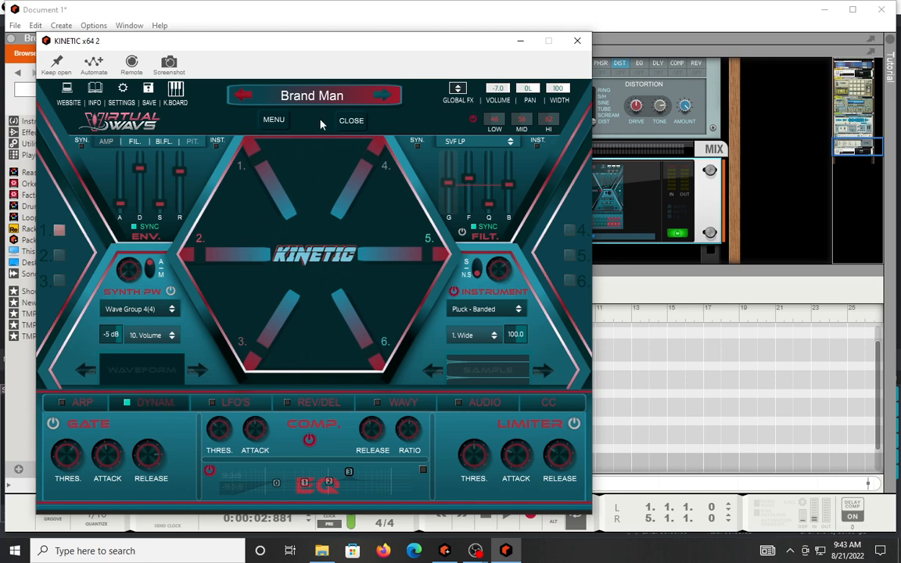
# Browse the Kinetic preset categories and audition the Chops and Down Bad presets from Plucks.
pyautogui.click(276, 122)
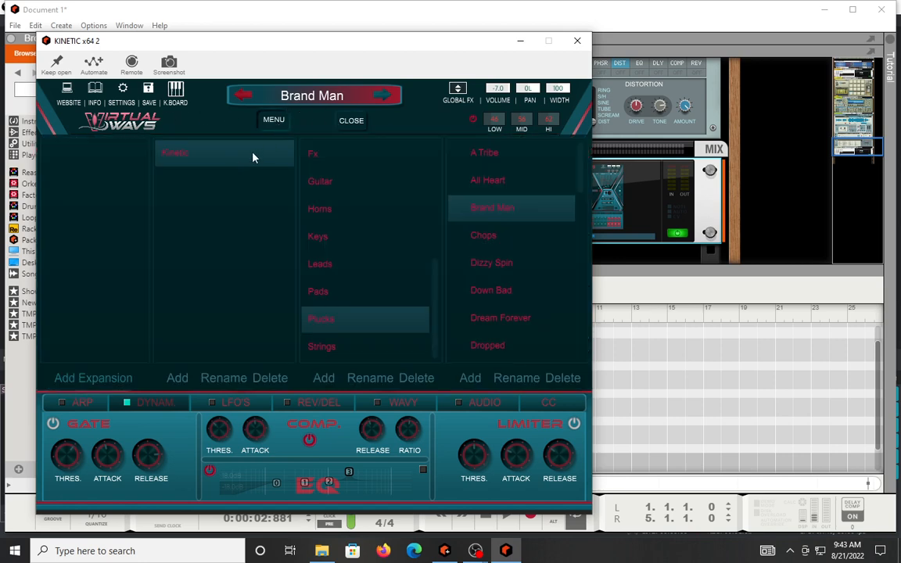
pyautogui.scroll(3, 329, 181)
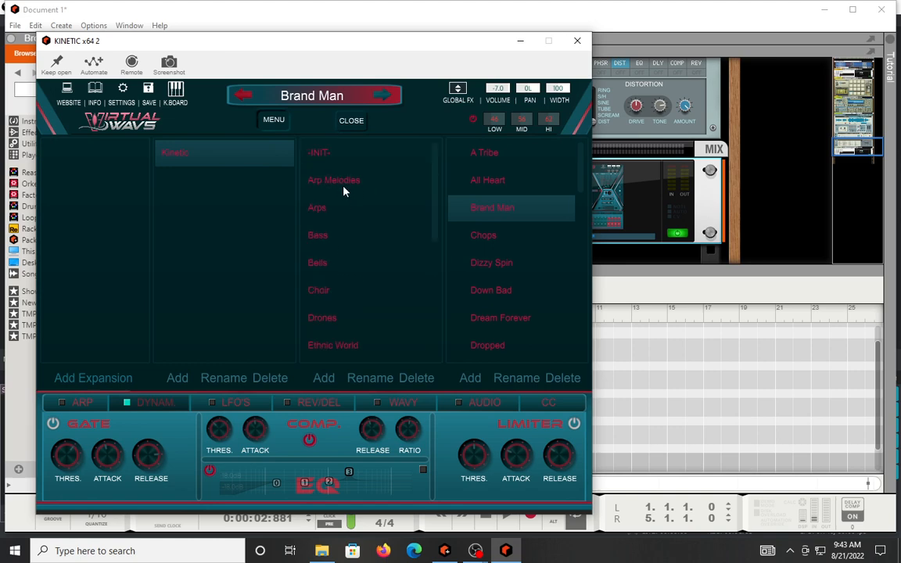
pyautogui.scroll(-3, 345, 191)
pyautogui.scroll(3, 344, 191)
pyautogui.scroll(-1, 348, 253)
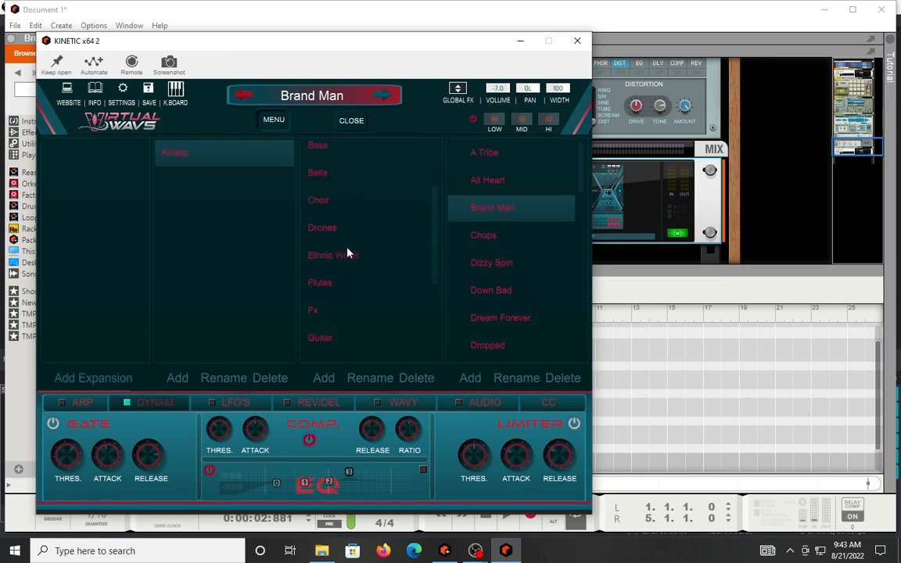
pyautogui.click(493, 247)
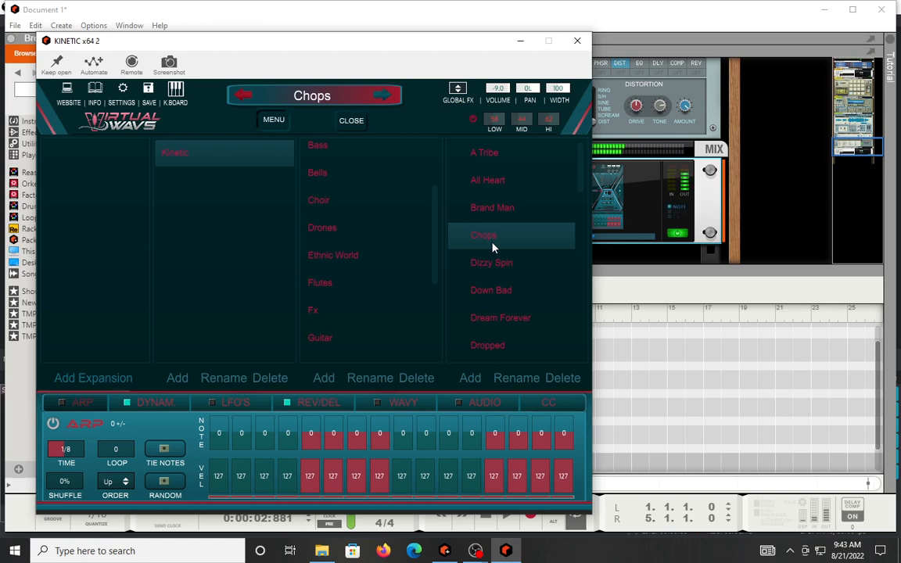
pyautogui.click(493, 290)
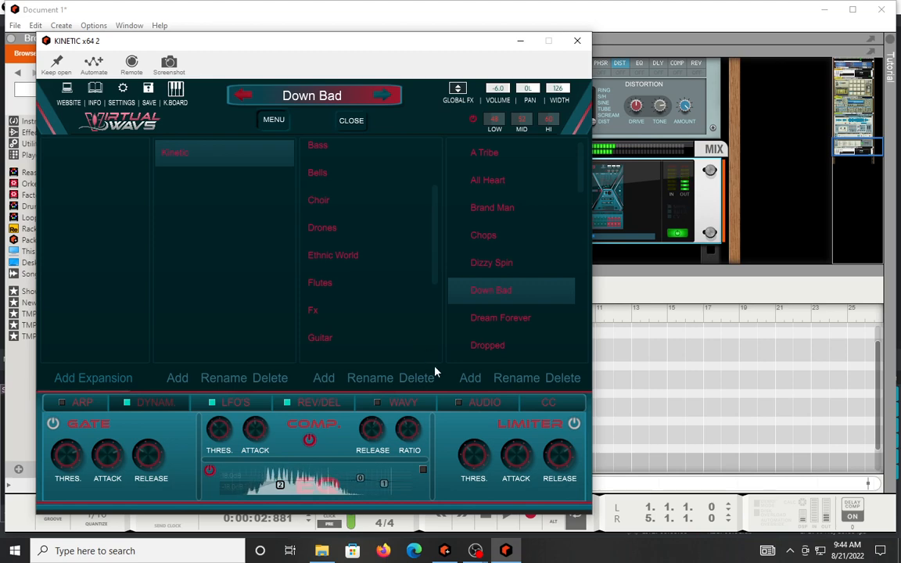
# Audition the Ensemble, Full 1 and Synth Chorus presets from the Strings category.
pyautogui.scroll(-3, 399, 312)
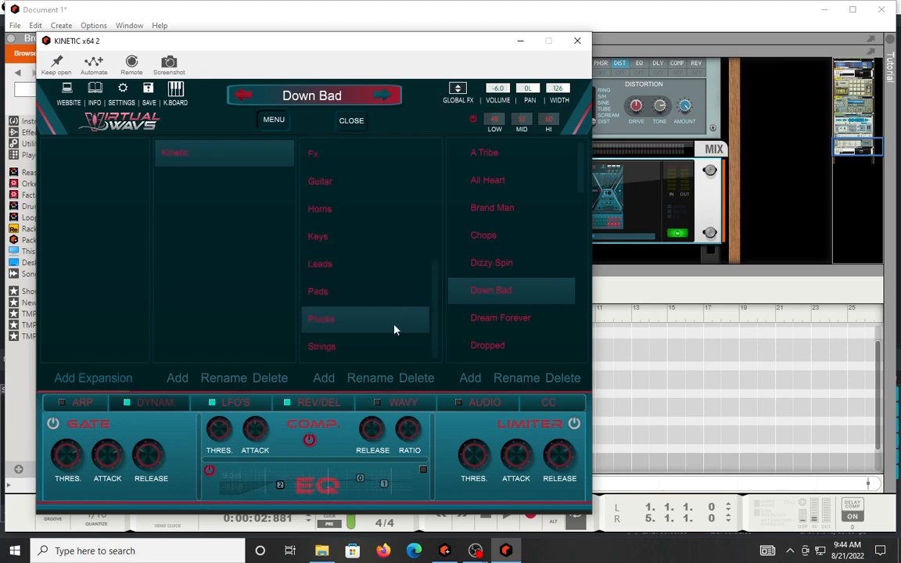
pyautogui.click(345, 349)
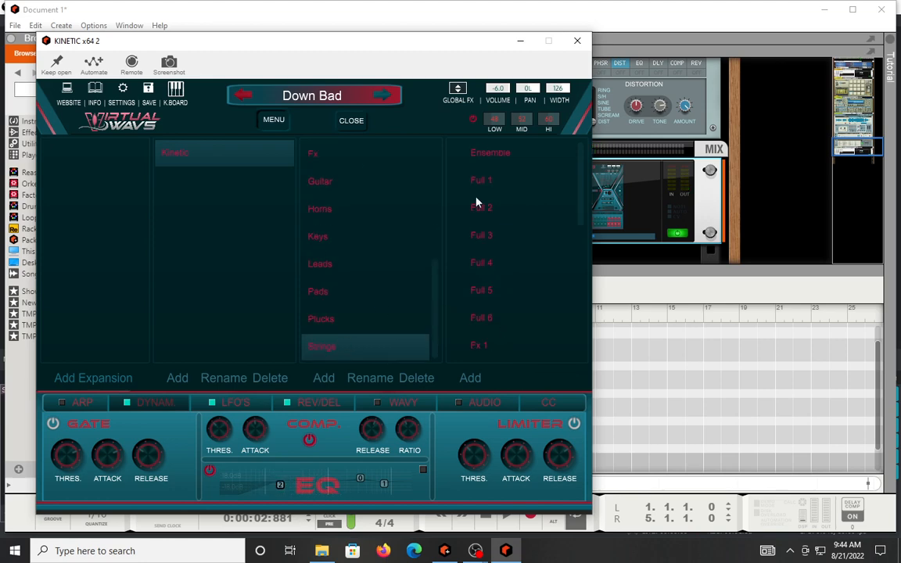
pyautogui.click(494, 154)
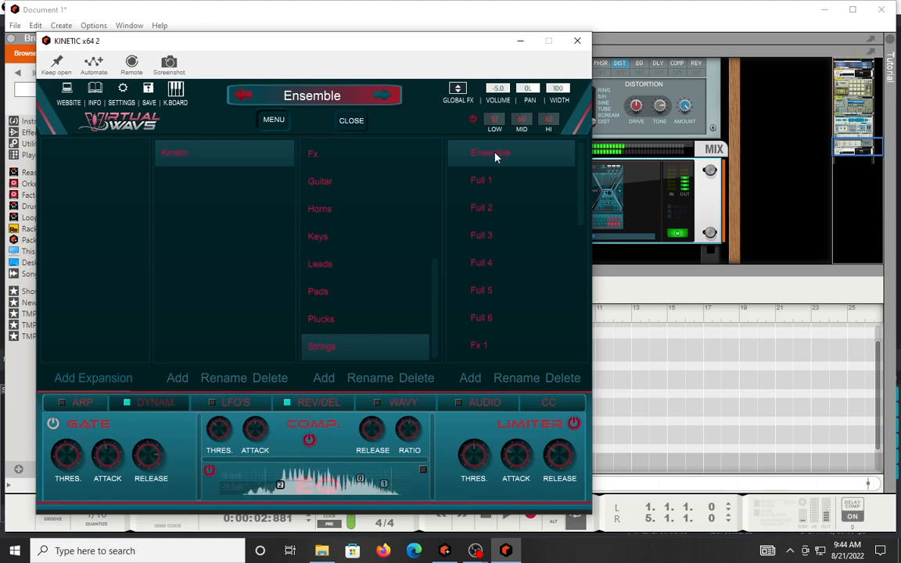
pyautogui.click(488, 186)
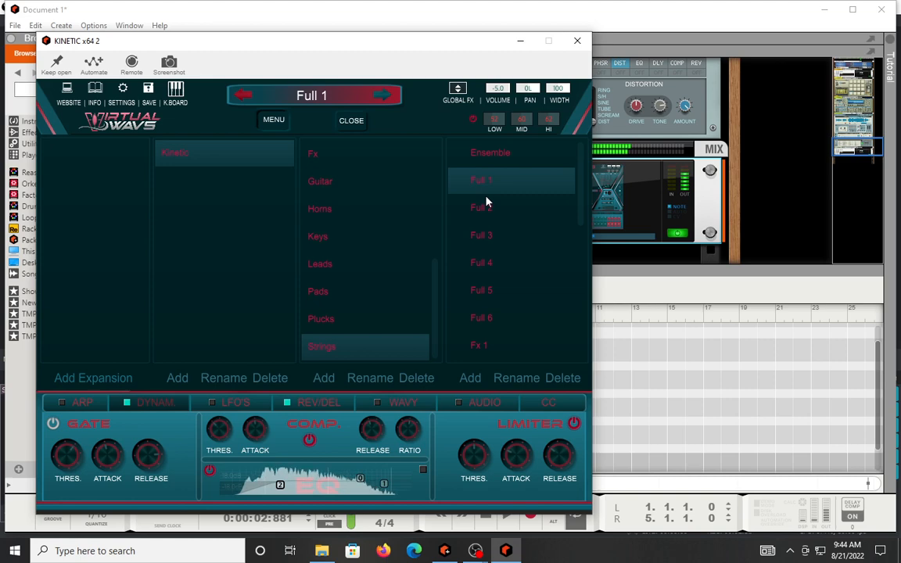
pyautogui.scroll(-5, 483, 204)
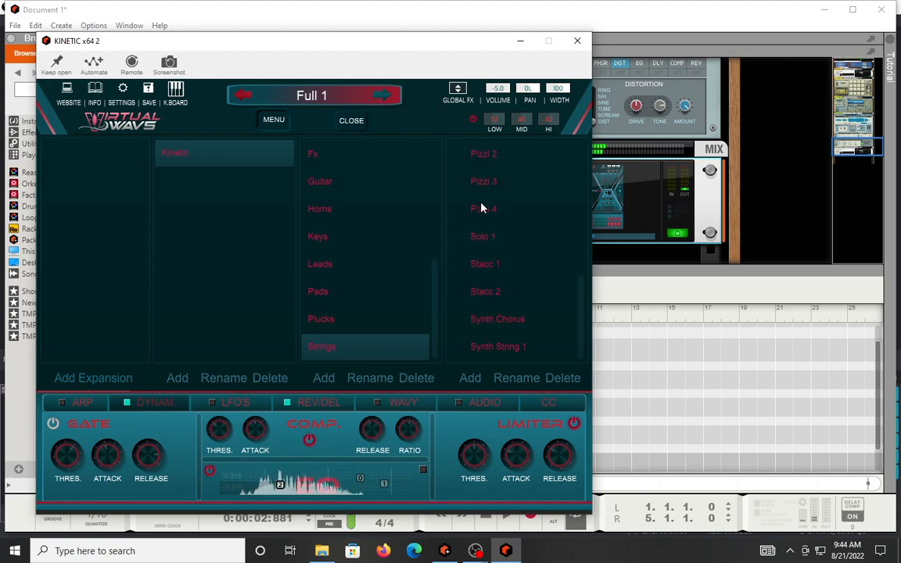
pyautogui.click(500, 322)
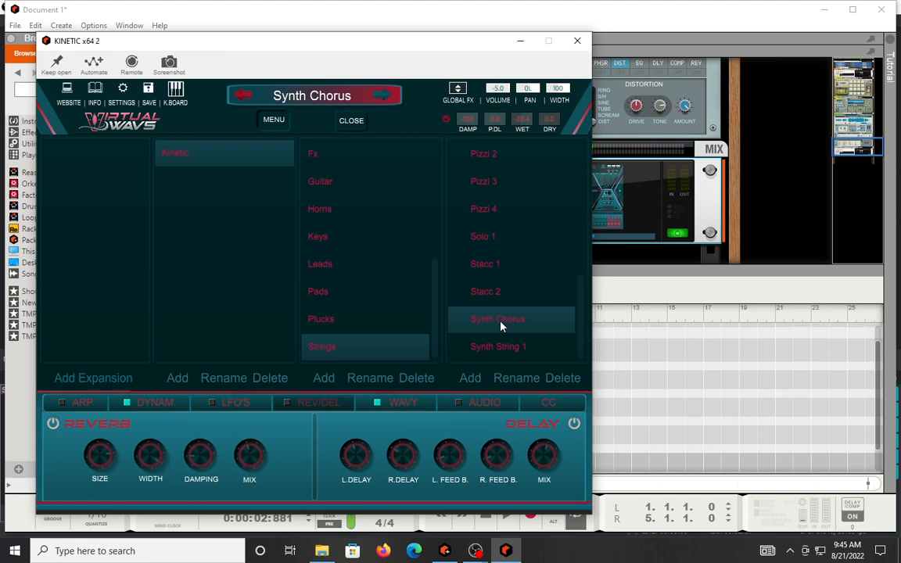
# Switch from the Strings presets to the Horns category and audition the First Step preset.
pyautogui.scroll(5, 505, 301)
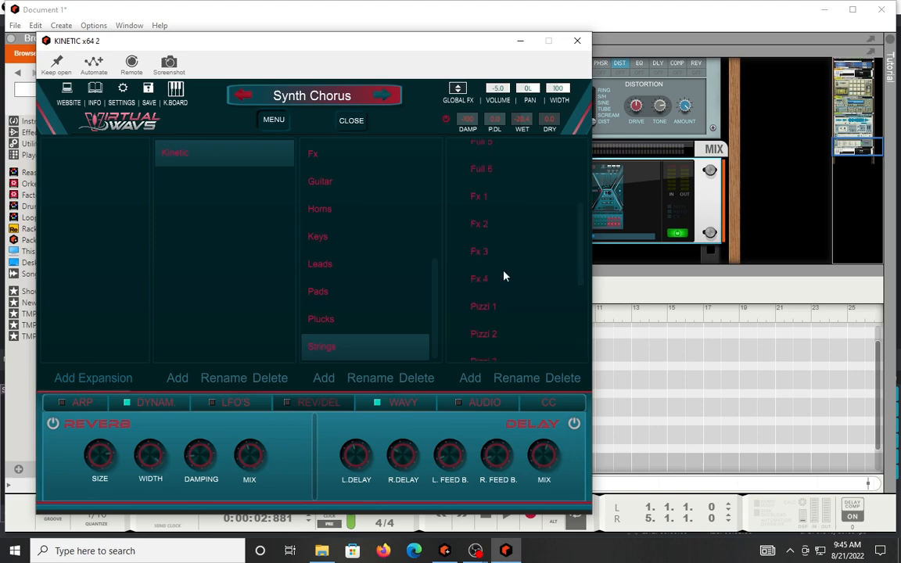
pyautogui.scroll(3, 356, 292)
pyautogui.scroll(-5, 355, 293)
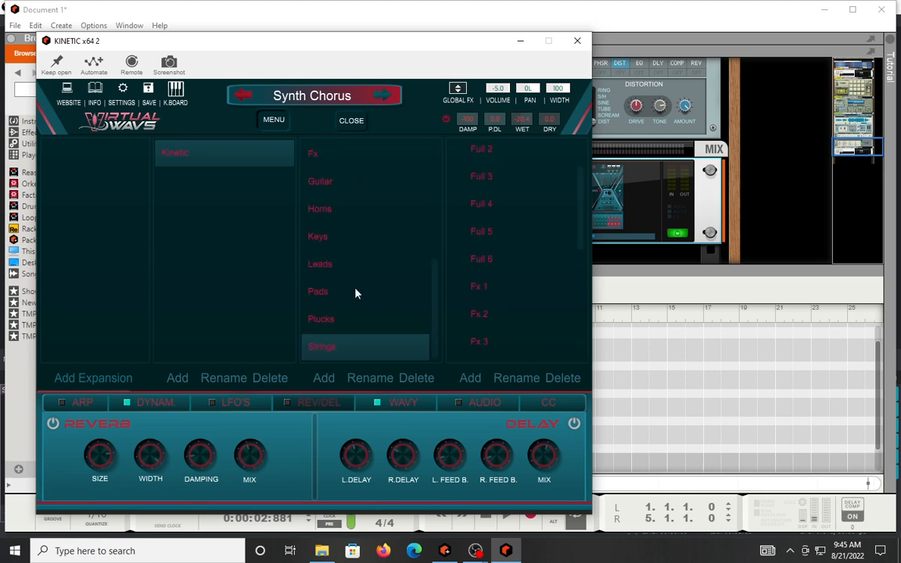
pyautogui.scroll(4, 356, 294)
pyautogui.scroll(-2, 339, 314)
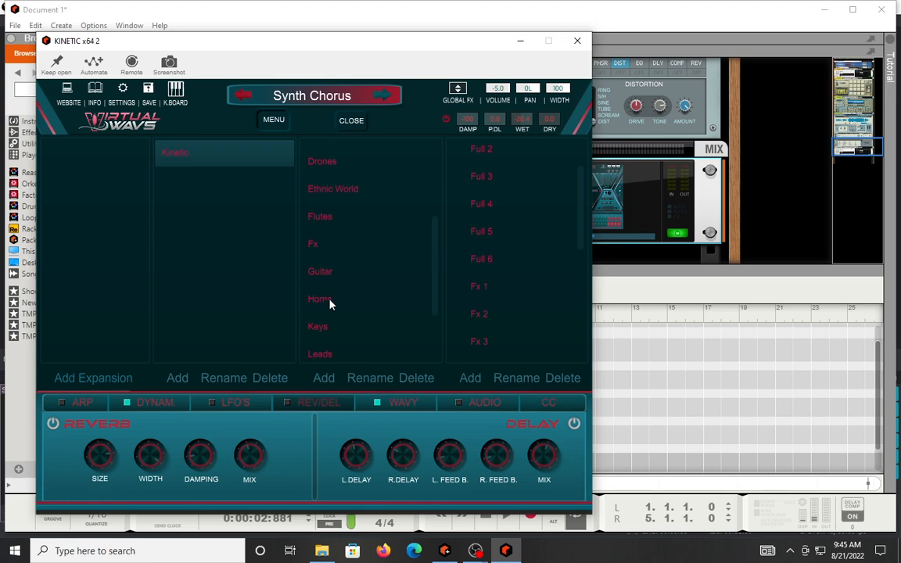
pyautogui.click(326, 298)
pyautogui.scroll(-2, 524, 246)
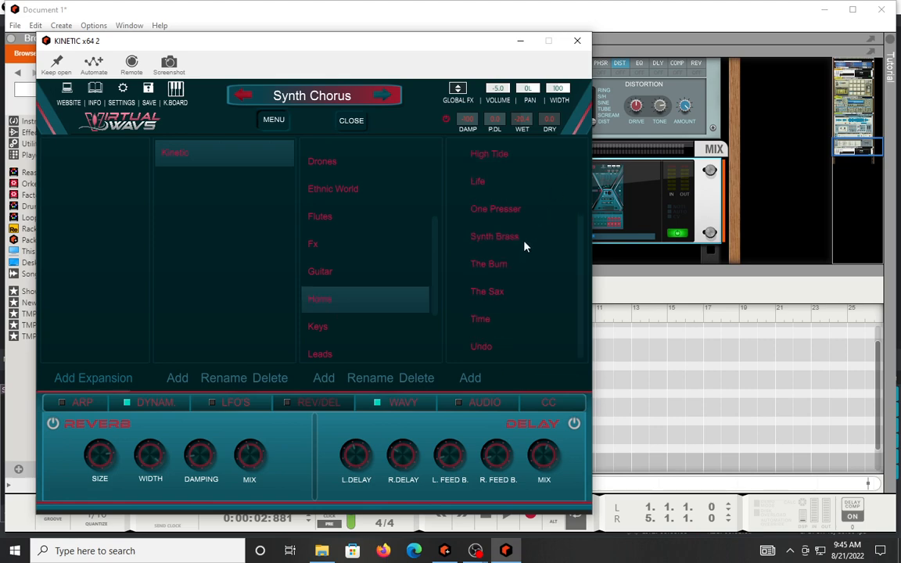
pyautogui.scroll(4, 516, 264)
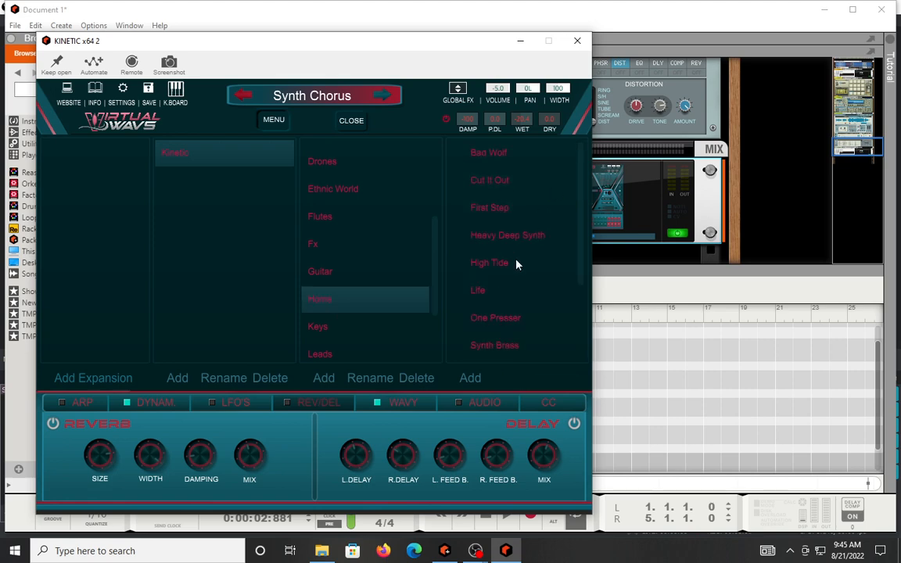
pyautogui.click(503, 210)
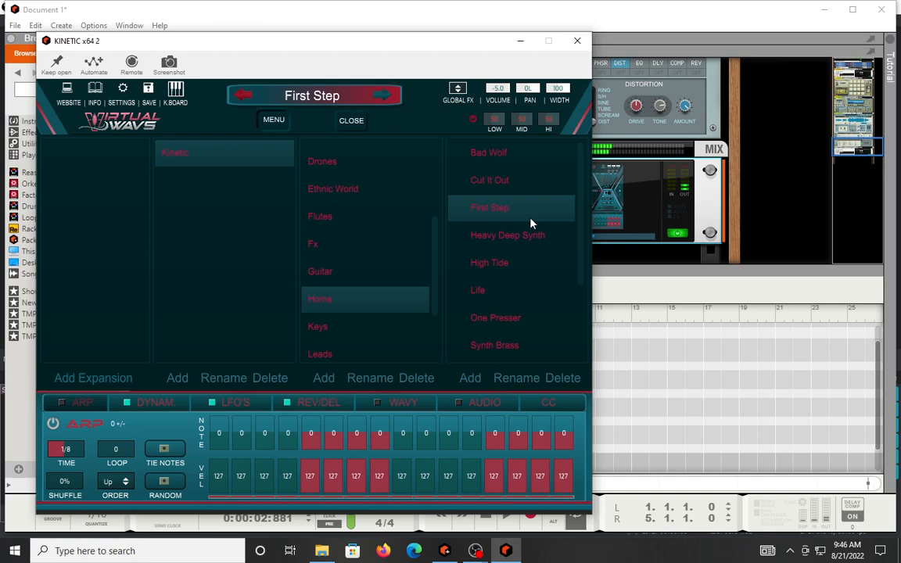
# Audition the Life and One Presser presets in the Horns category.
pyautogui.scroll(-4, 531, 224)
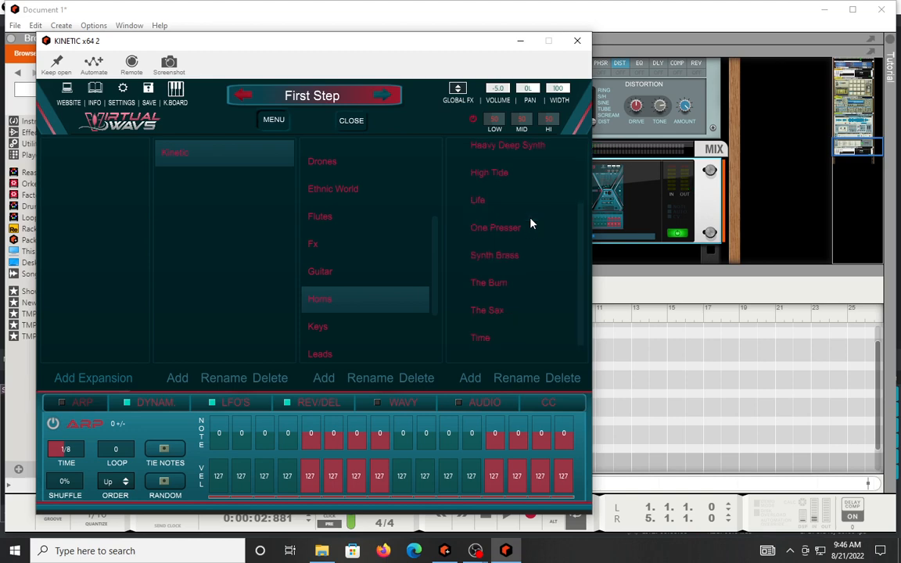
pyautogui.scroll(3, 501, 227)
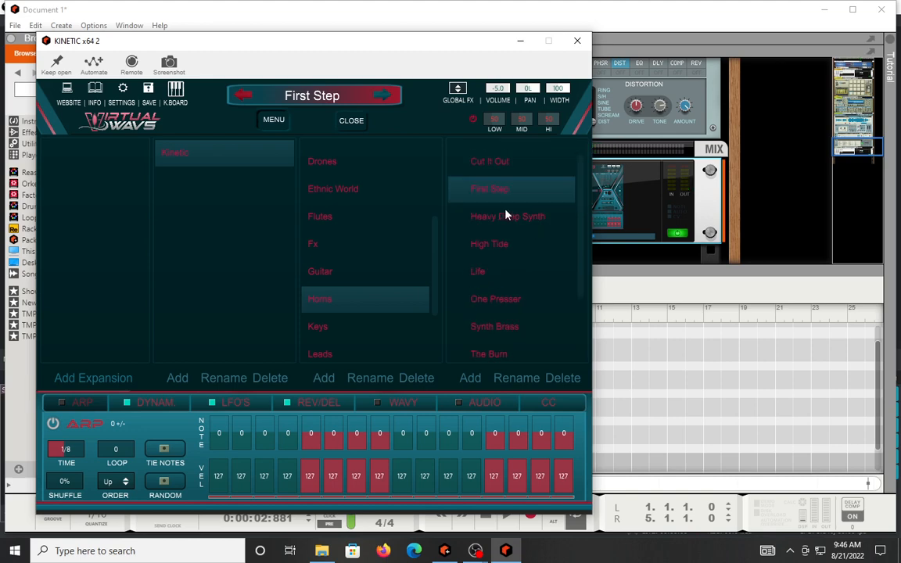
pyautogui.click(479, 274)
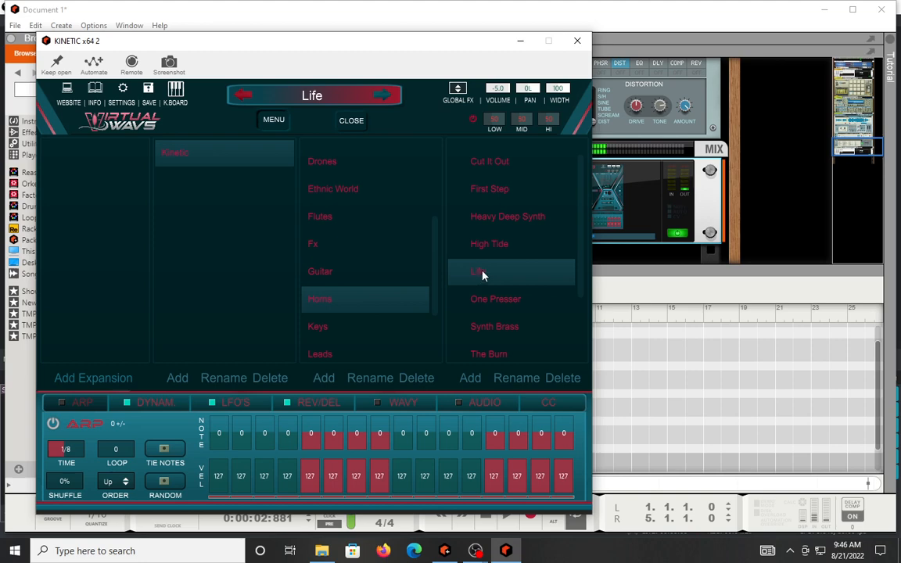
pyautogui.scroll(-1, 508, 319)
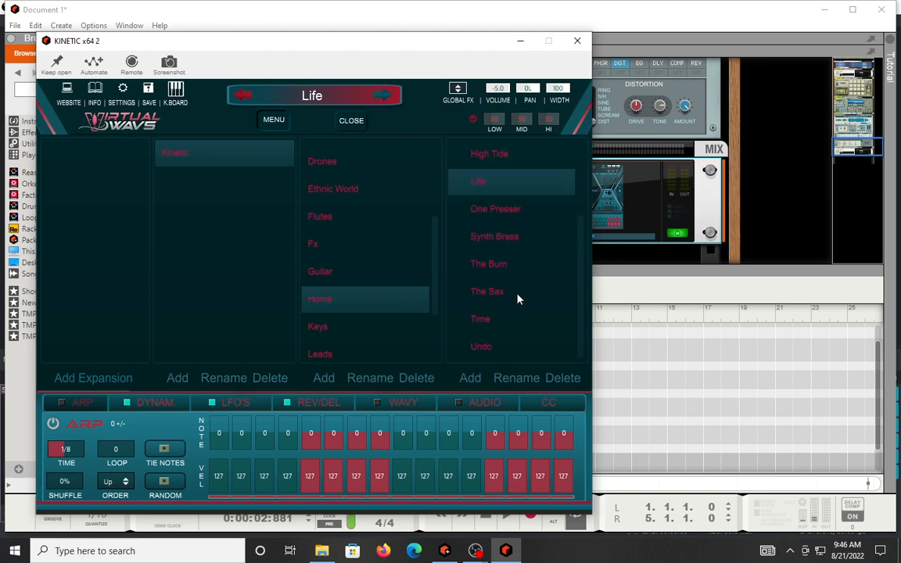
pyautogui.click(507, 209)
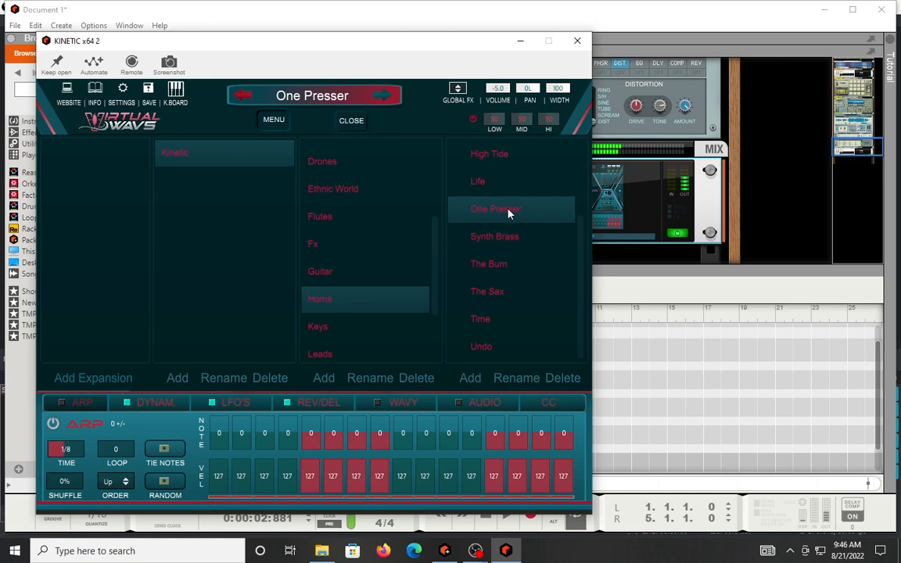
# Load the Synth Brass preset from the Horns category and close the preset browser.
pyautogui.click(496, 237)
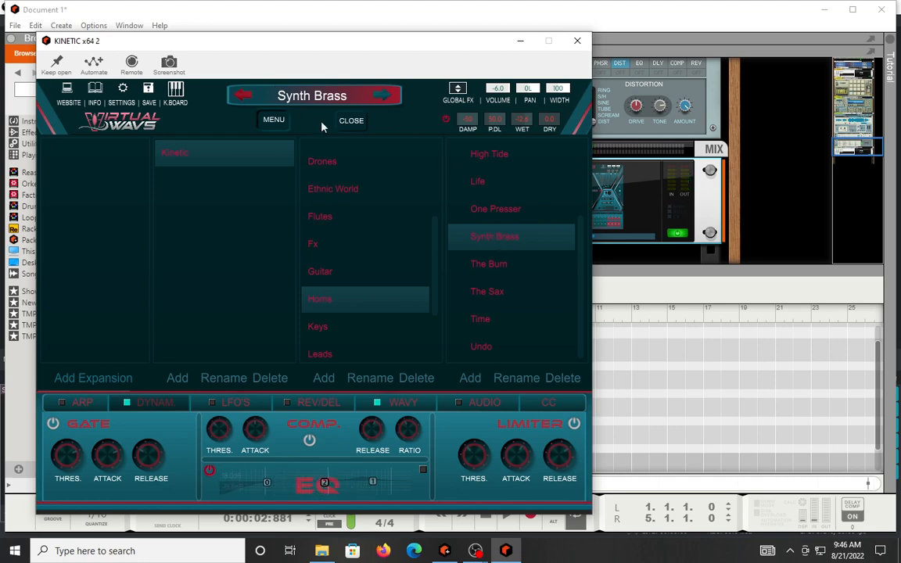
pyautogui.click(357, 130)
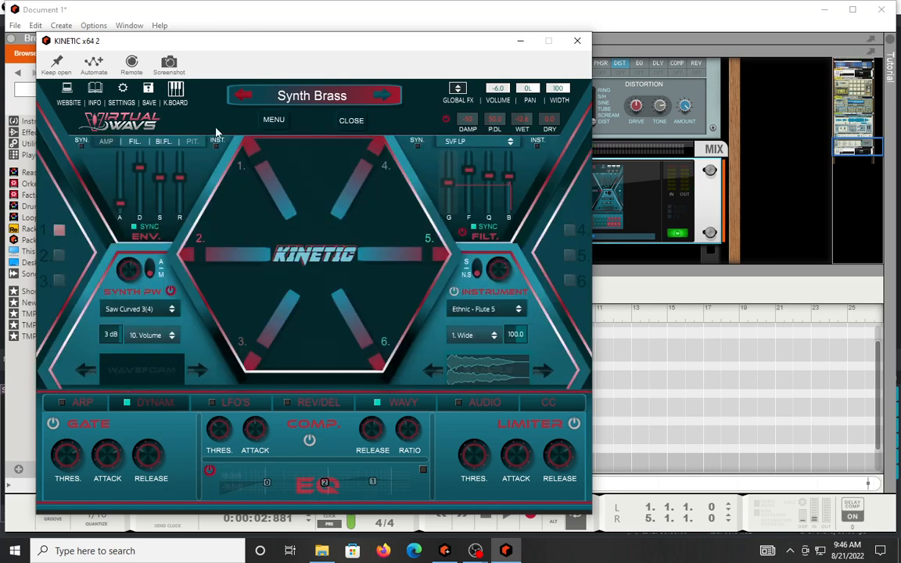
pyautogui.click(283, 129)
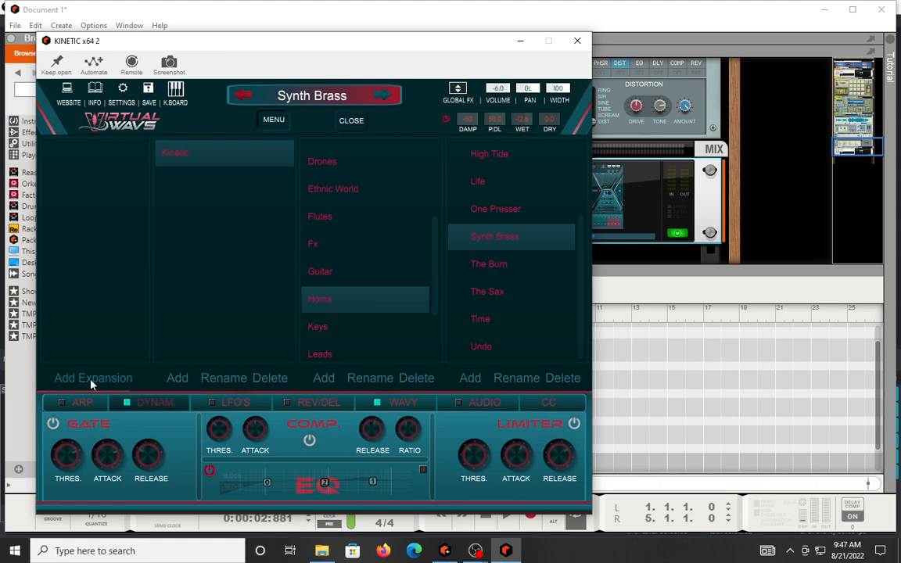
pyautogui.click(352, 121)
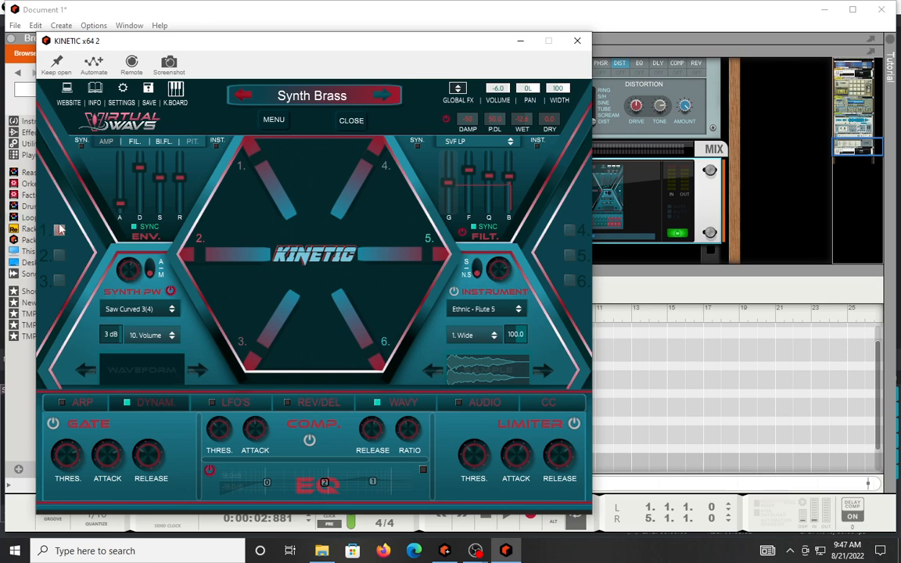
# View the synth and instrument settings of layers 2 to 6 one by one, and return to layer 1.
pyautogui.click(59, 256)
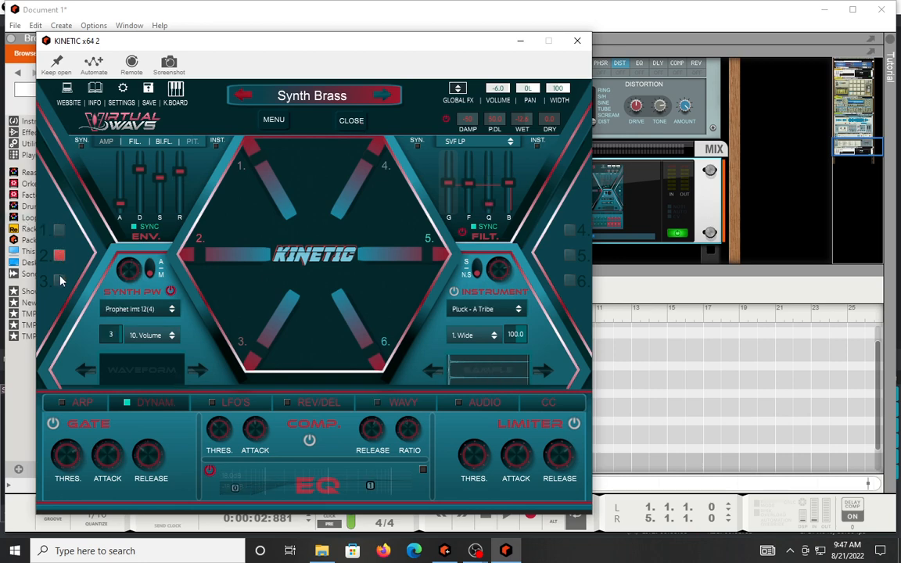
pyautogui.click(60, 280)
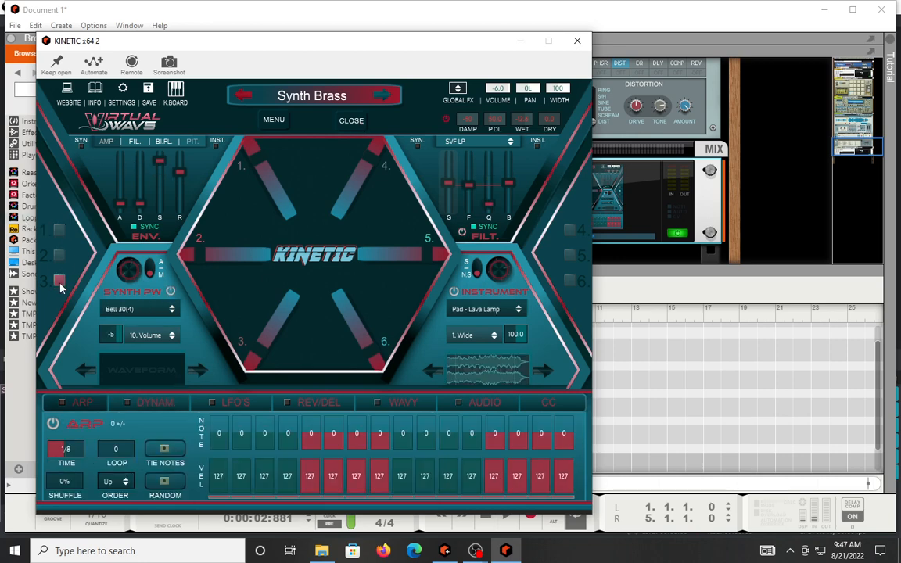
pyautogui.click(570, 231)
pyautogui.click(570, 256)
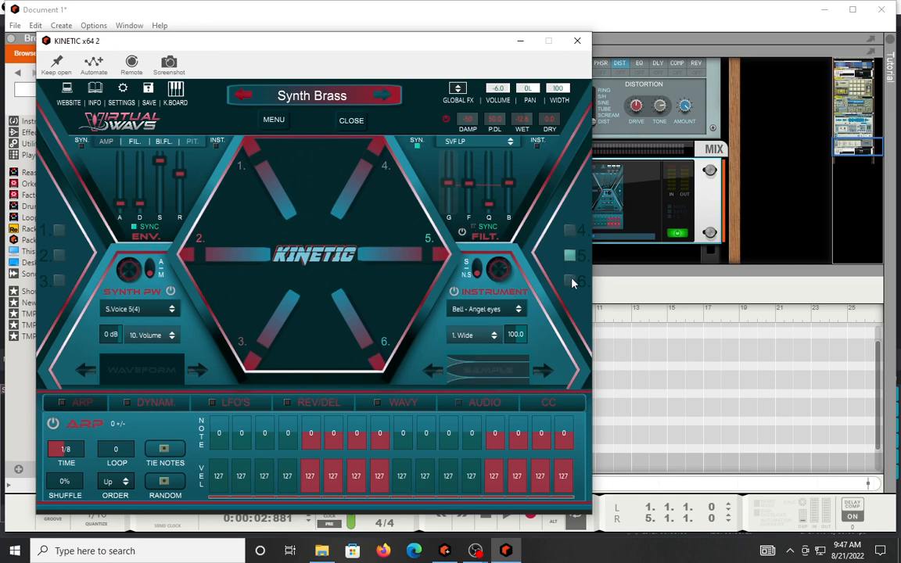
pyautogui.click(570, 280)
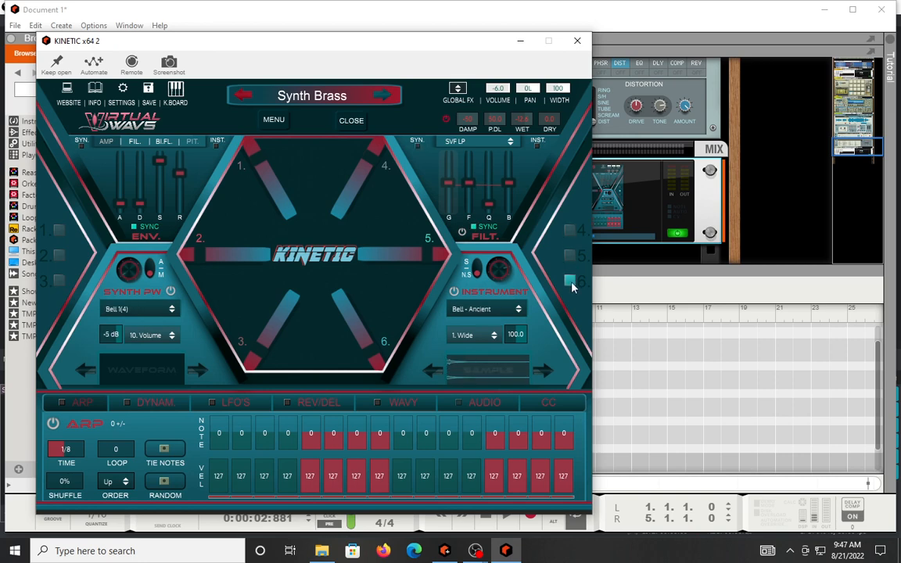
pyautogui.click(61, 231)
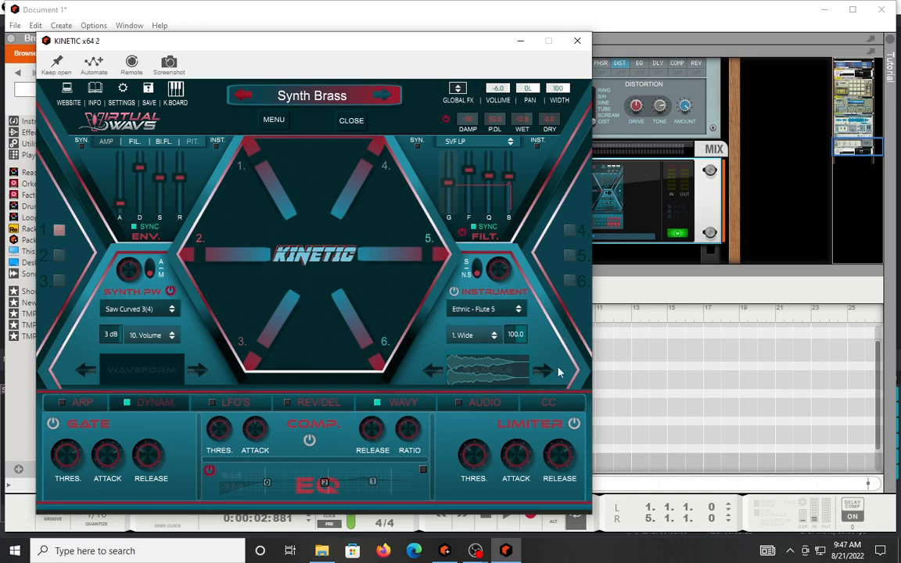
# Look through layer 1's complete synth waveform list and its synth parameter list, keeping Saw Curved 3(4) and Volume selected.
pyautogui.click(132, 313)
pyautogui.moveTo(145, 6)
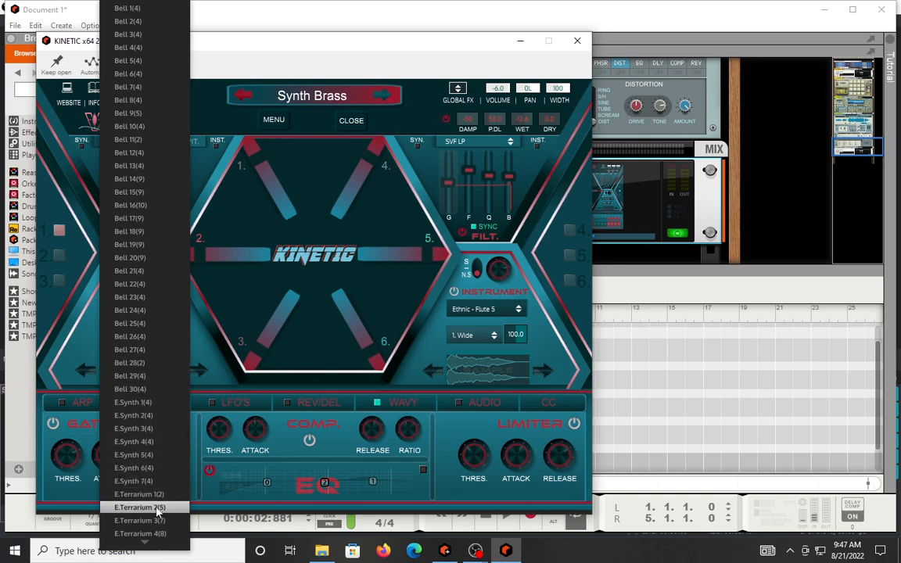
pyautogui.moveTo(157, 547)
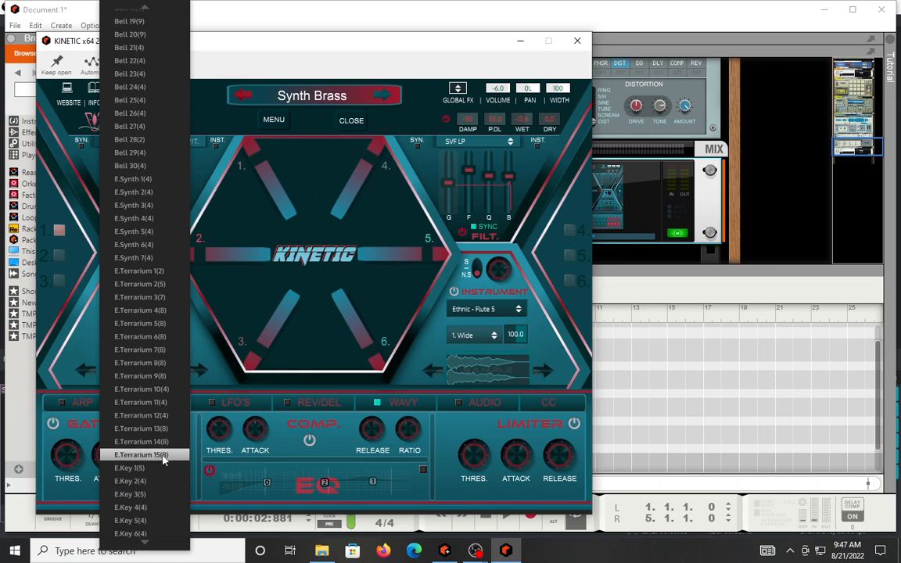
pyautogui.scroll(-10, 157, 470)
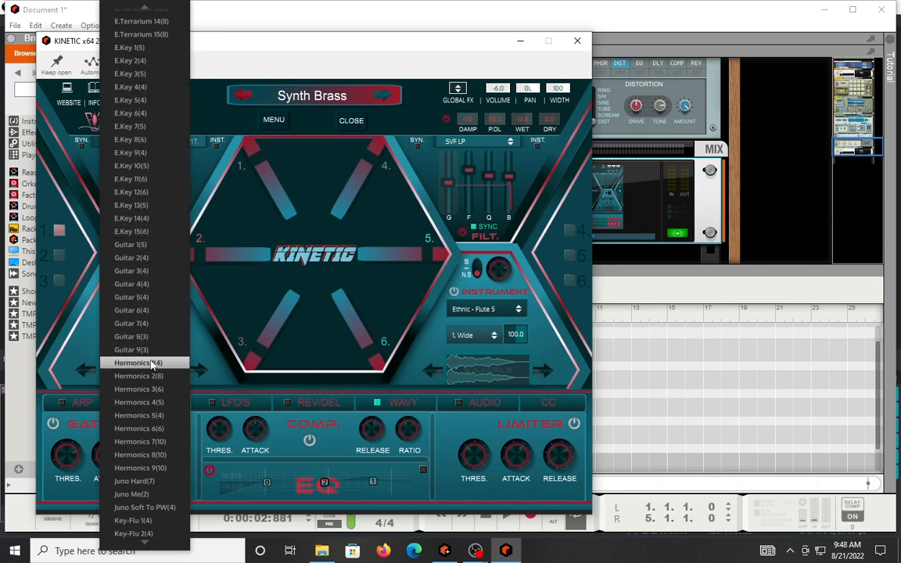
pyautogui.scroll(-5, 151, 364)
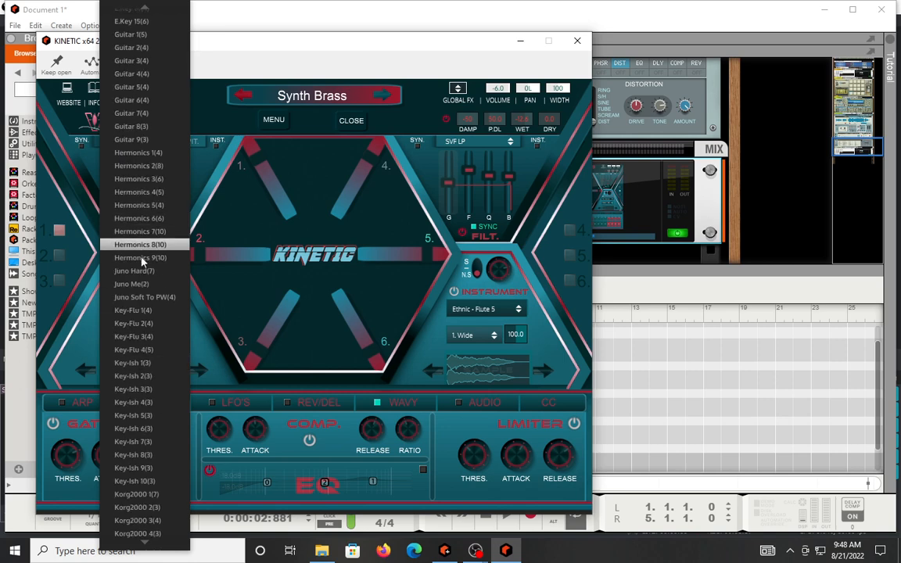
pyautogui.scroll(-20, 149, 271)
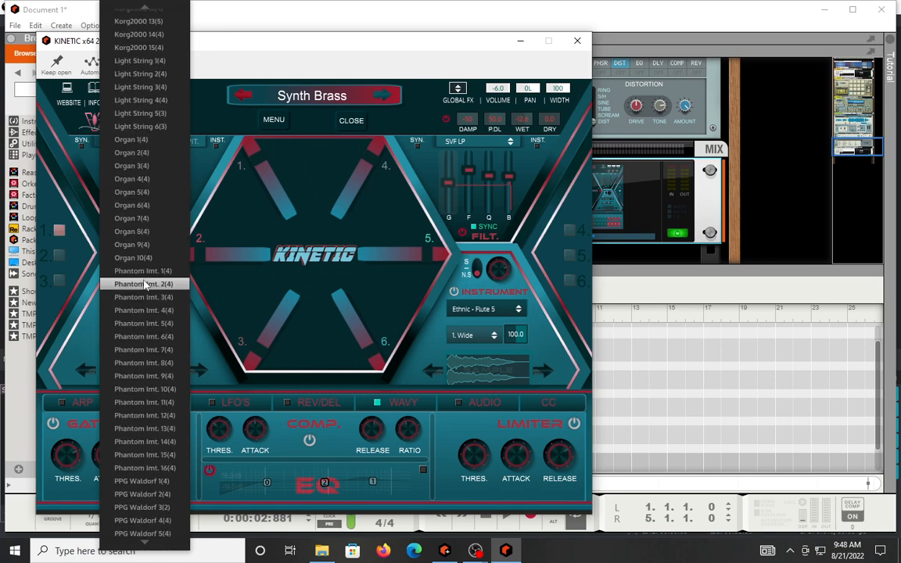
pyautogui.scroll(-20, 145, 284)
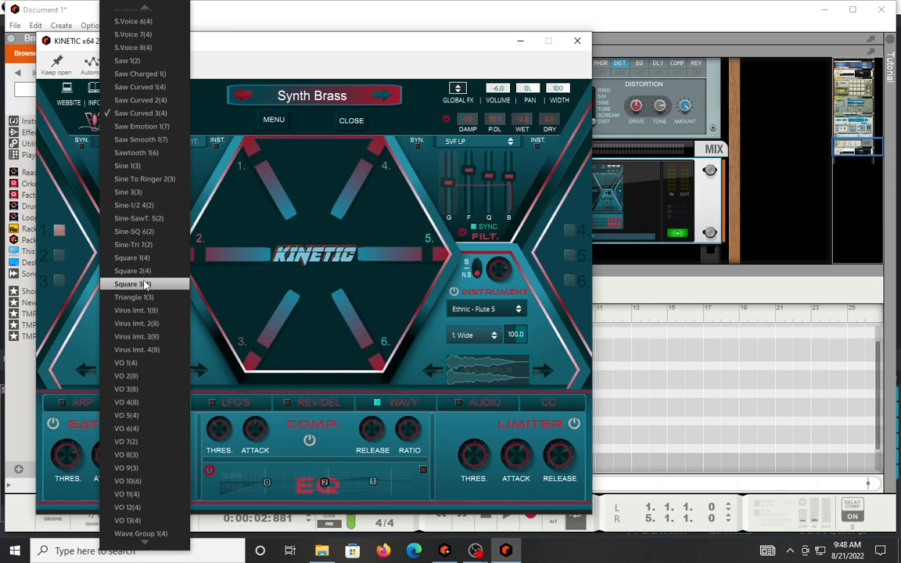
pyautogui.scroll(-1, 144, 284)
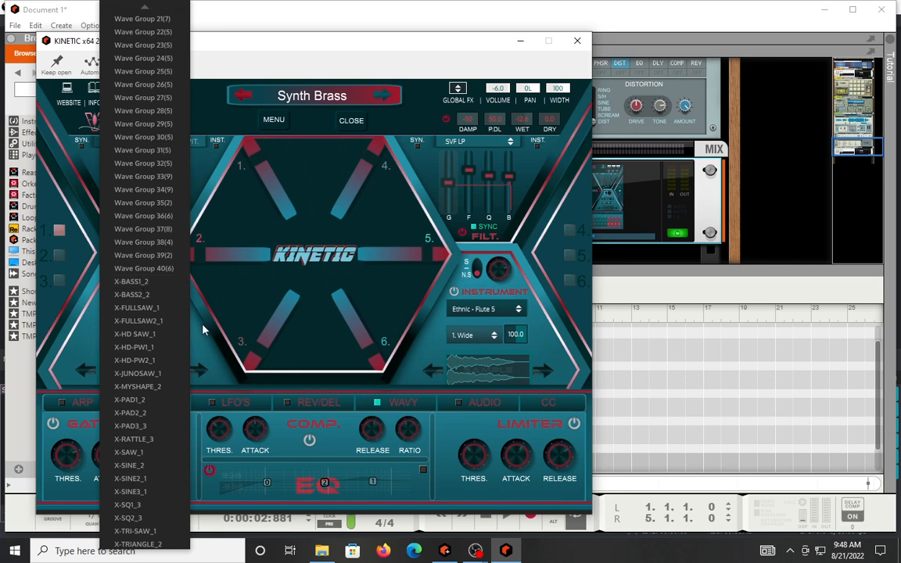
pyautogui.click(217, 182)
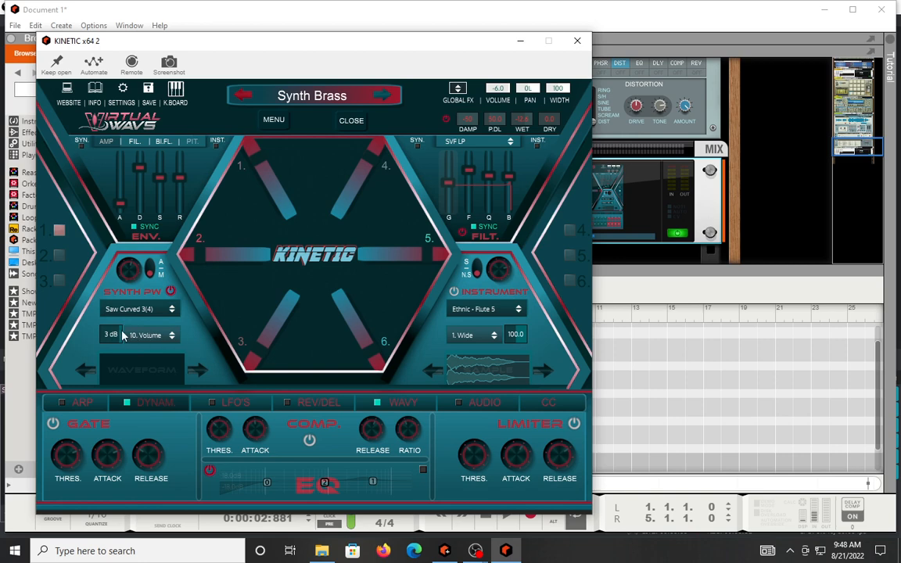
pyautogui.click(146, 338)
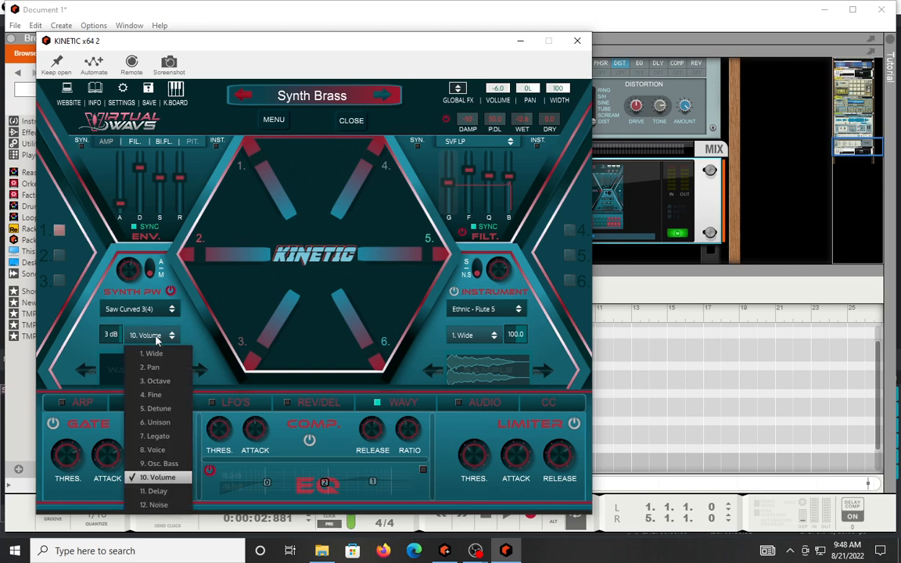
pyautogui.click(169, 478)
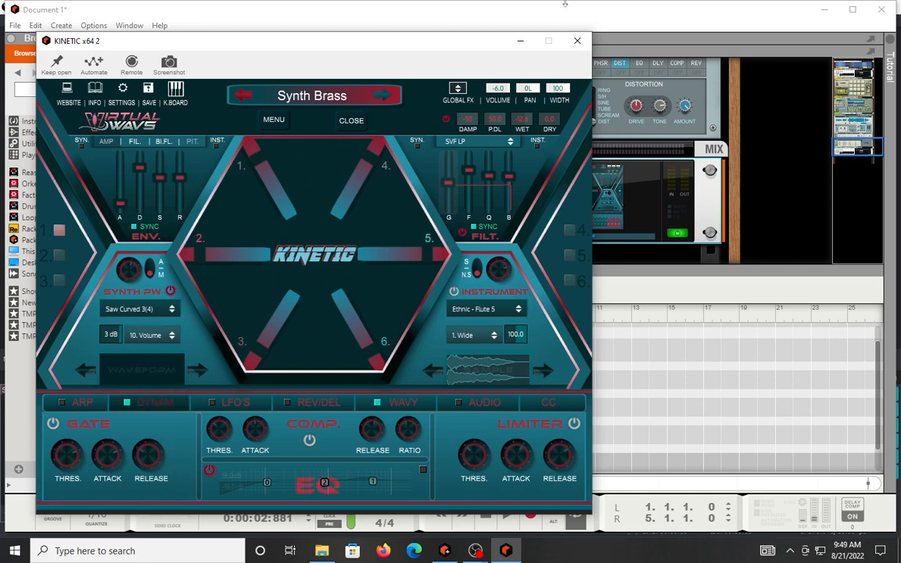
# View layer 1's filter, BI.FL and pitch envelopes, and try the instrument-only, synth-only and sync options of the envelope section.
pyautogui.click(141, 145)
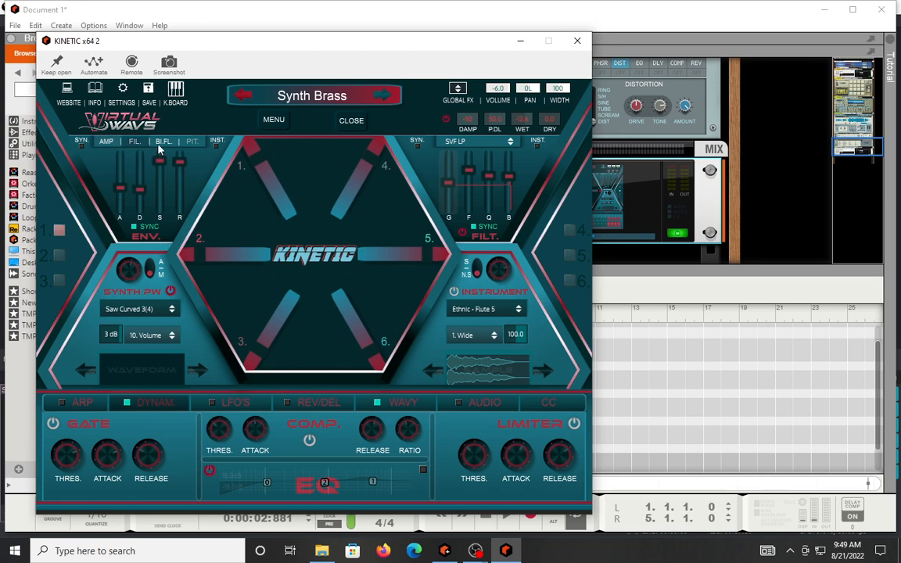
pyautogui.click(154, 145)
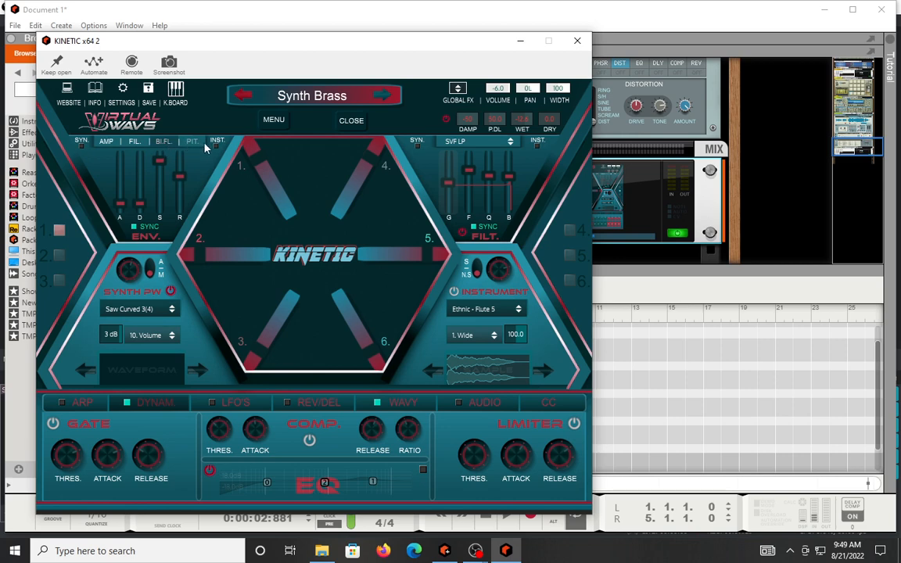
pyautogui.click(193, 142)
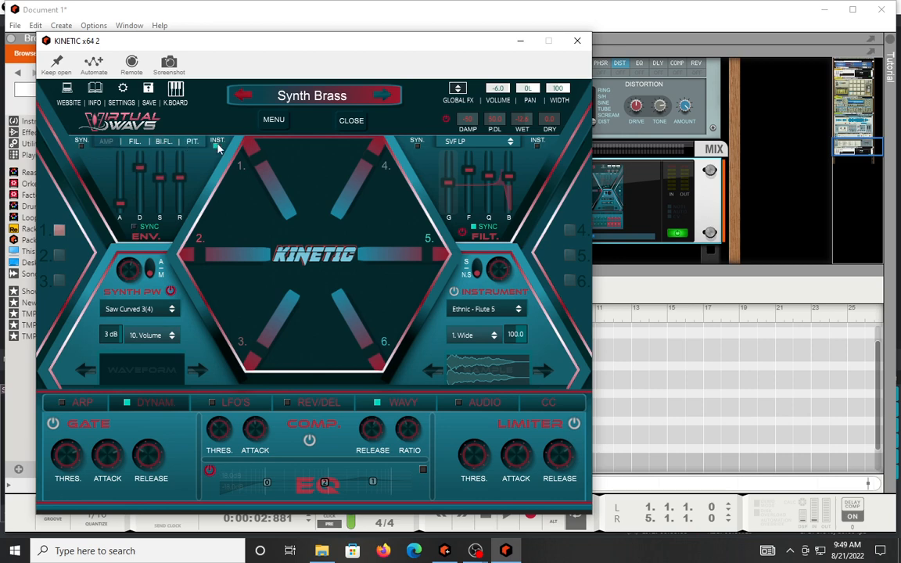
pyautogui.click(82, 143)
pyautogui.click(135, 226)
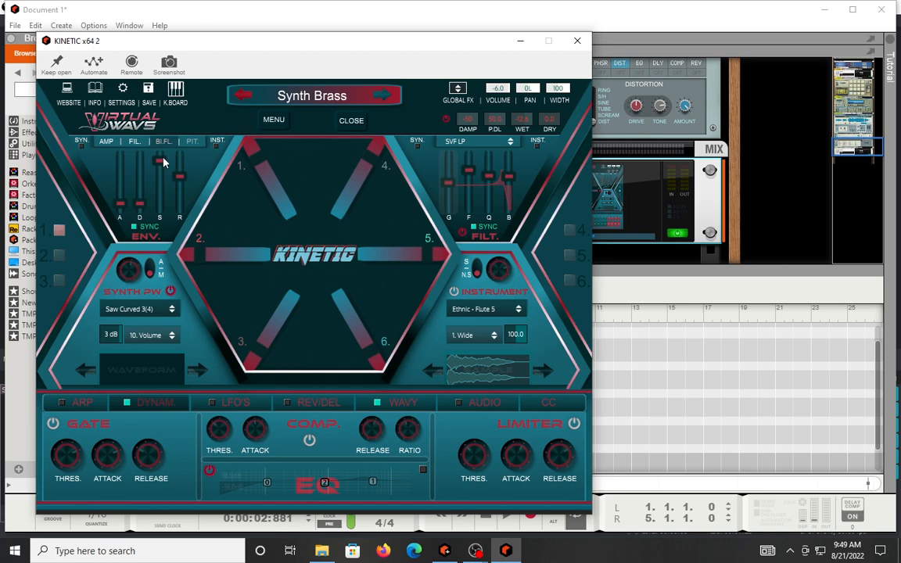
# View the available filter types and the Global FX choices, leaving the SVF LP filter selected.
pyautogui.click(467, 148)
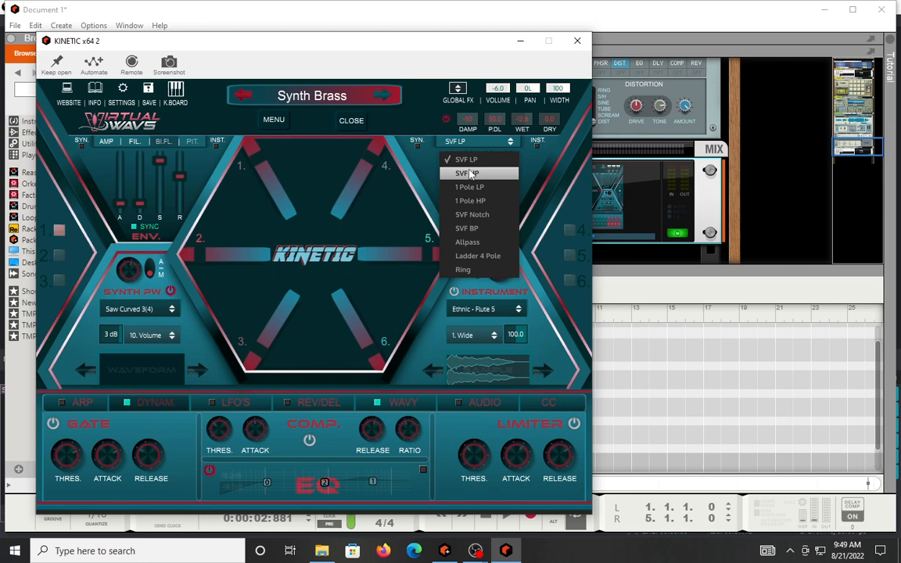
pyautogui.click(425, 199)
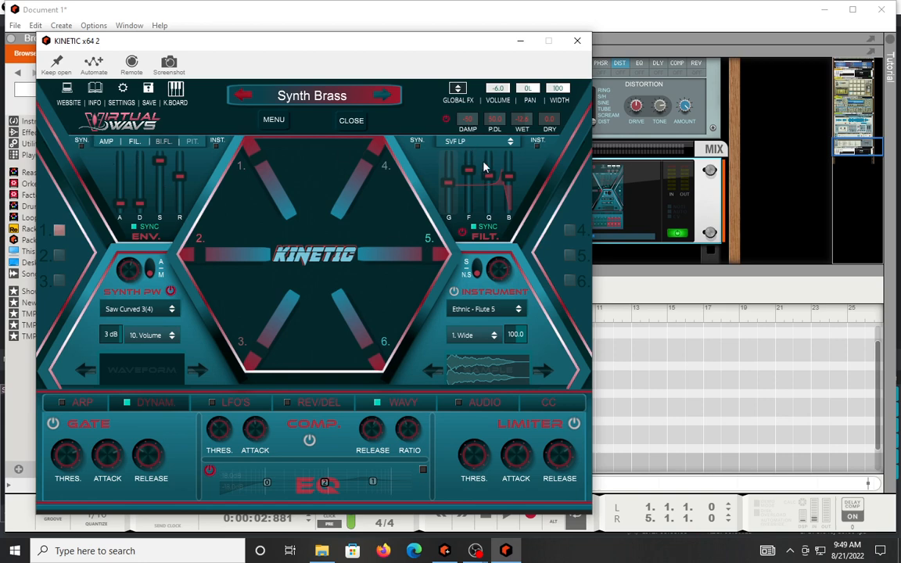
pyautogui.click(460, 100)
pyautogui.click(423, 125)
# Review the plugin's settings page, close it, and briefly show the on-screen keyboard with its scale list.
pyautogui.click(123, 90)
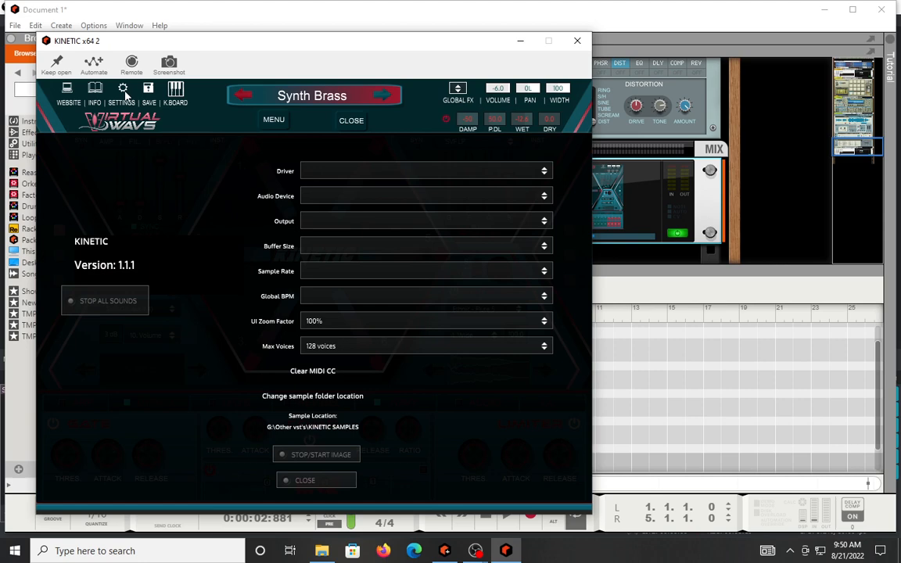
pyautogui.click(332, 482)
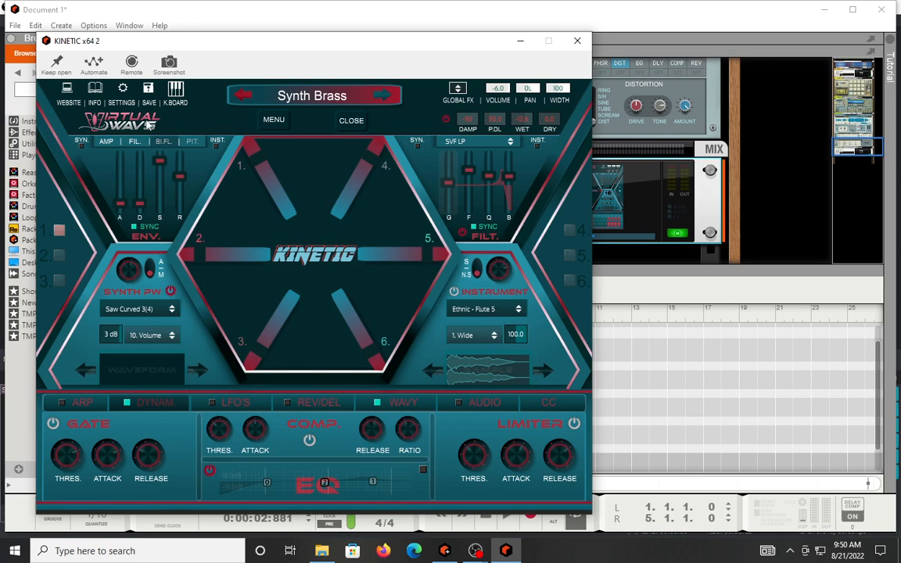
pyautogui.click(124, 90)
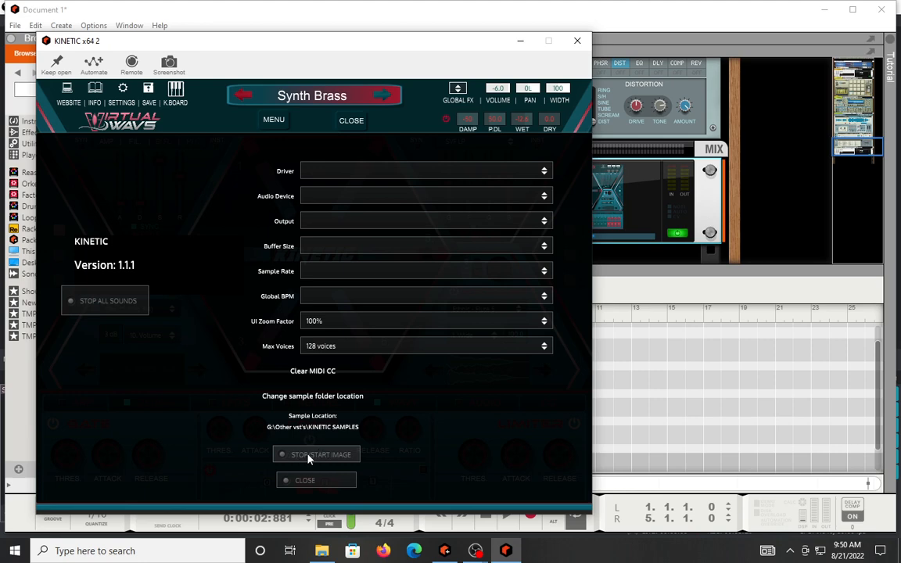
pyautogui.click(312, 484)
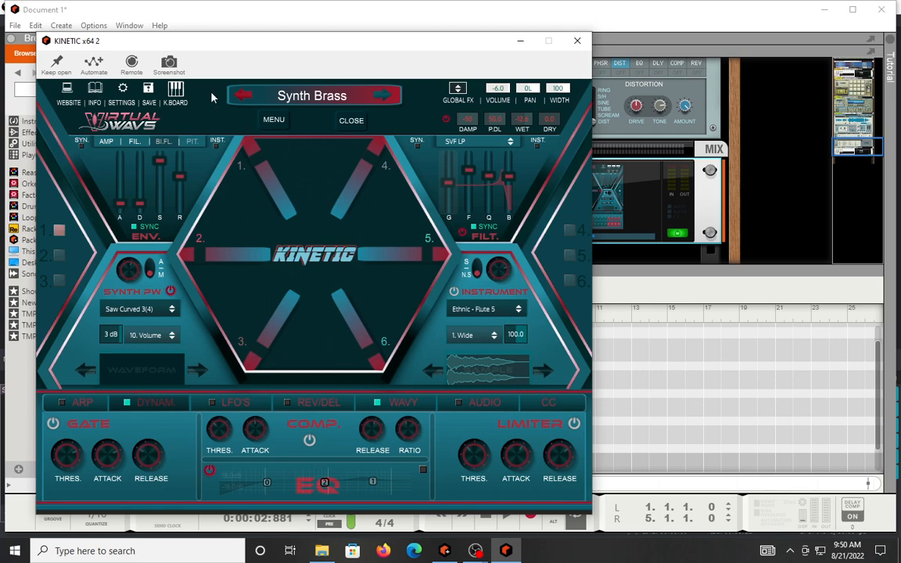
pyautogui.click(177, 98)
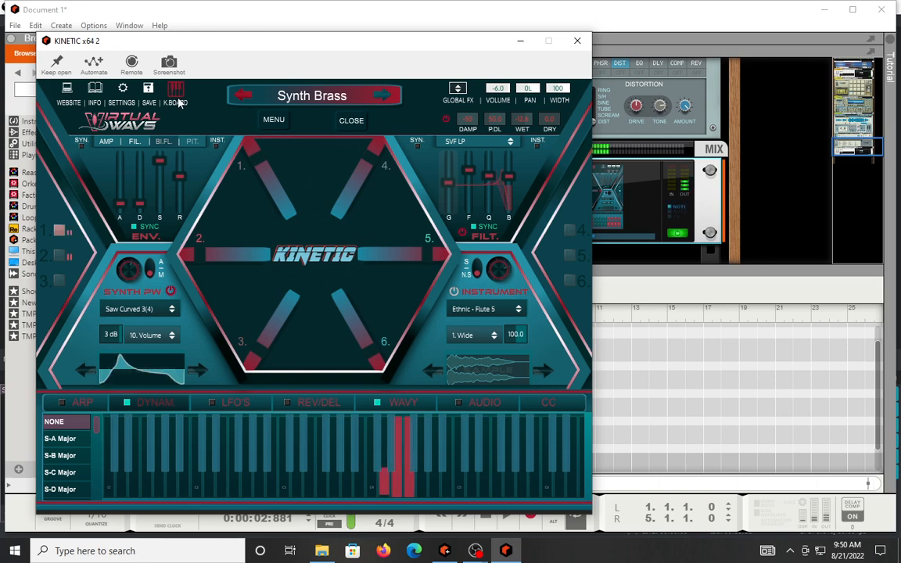
pyautogui.click(178, 100)
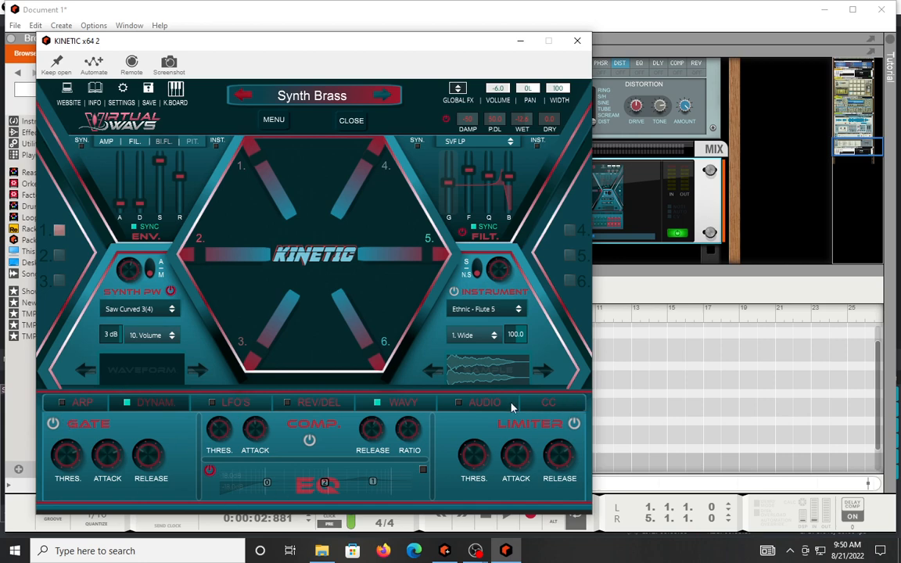
# View the arpeggiator controls and audition the Synth Brass preset with the arpeggiator on, switching it off again.
pyautogui.click(81, 402)
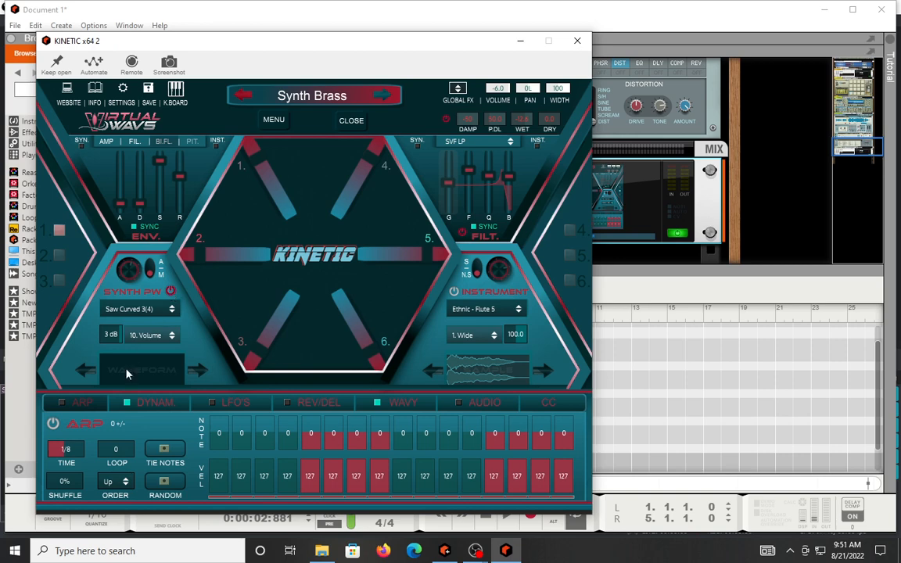
pyautogui.click(53, 424)
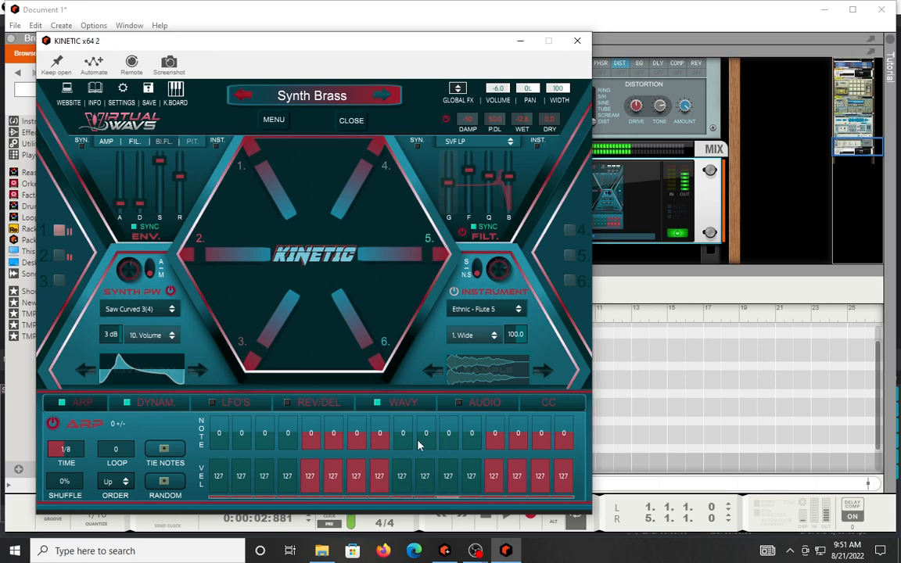
pyautogui.click(52, 424)
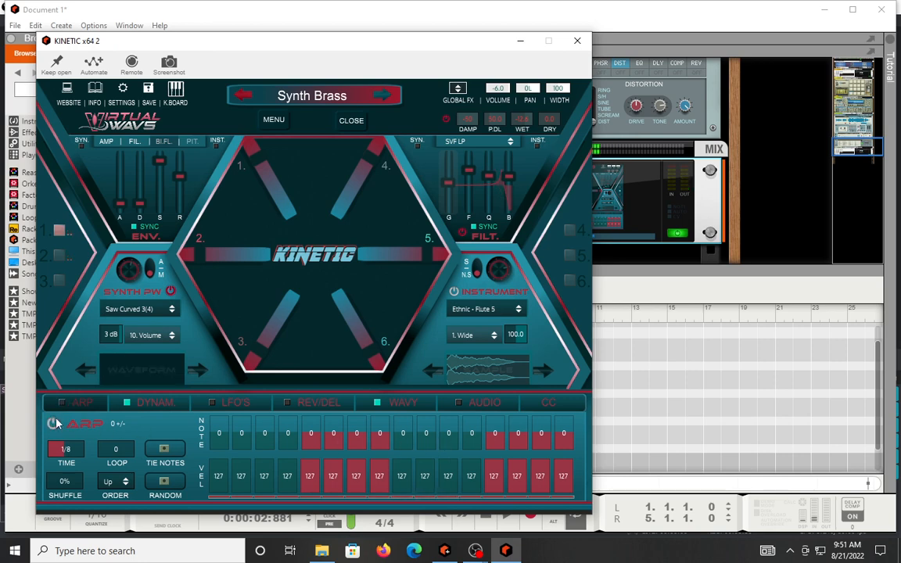
# View the dynamics, LFO, reverb and delay, phaser and chorus, user audio, and MIDI CC pages one by one.
pyautogui.click(156, 403)
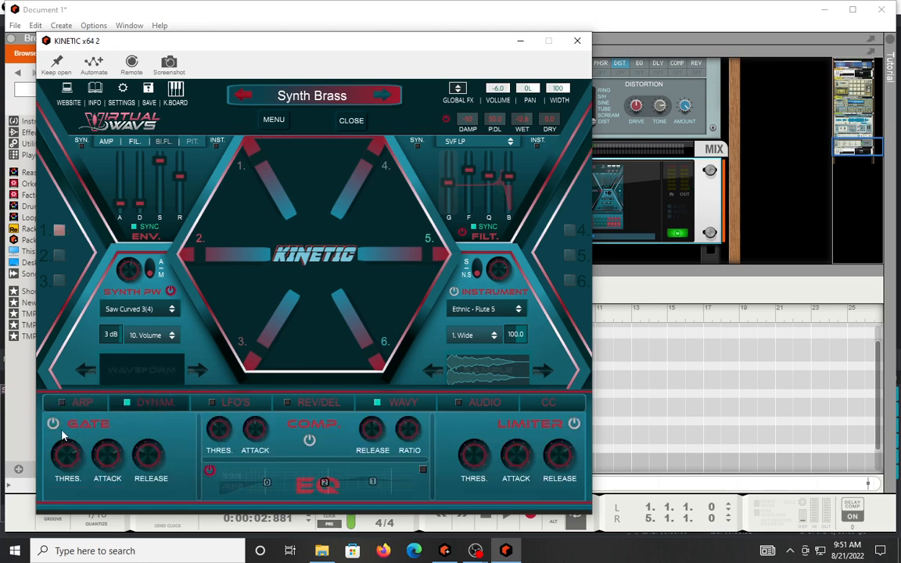
pyautogui.click(233, 404)
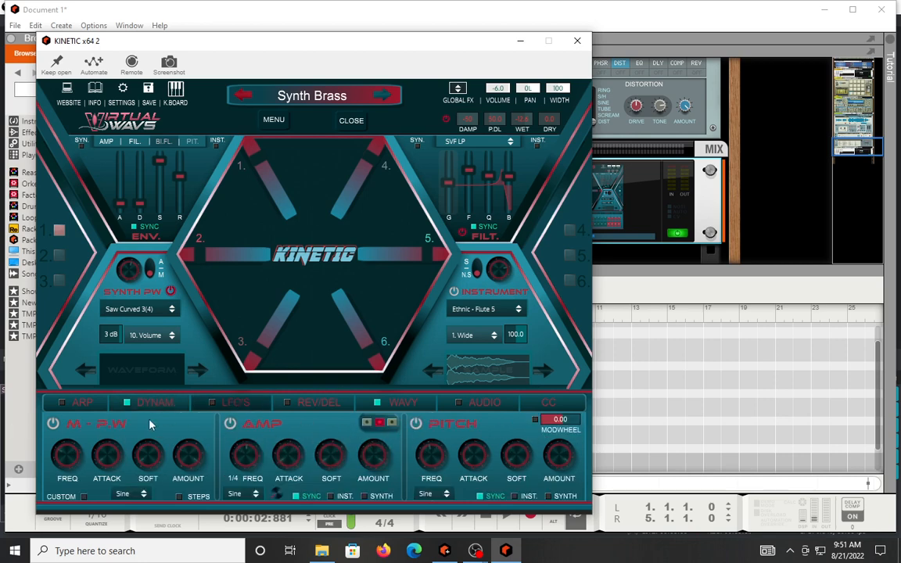
pyautogui.click(313, 403)
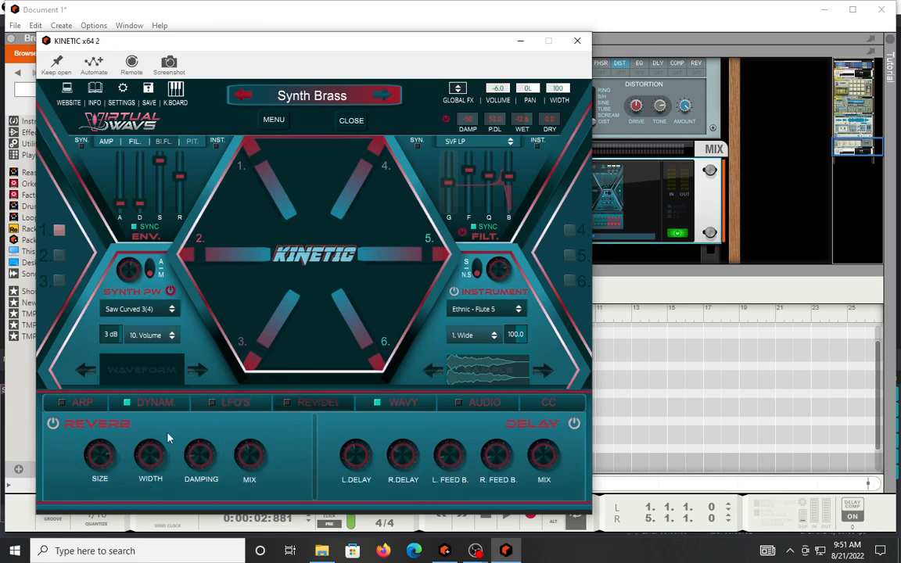
pyautogui.click(400, 404)
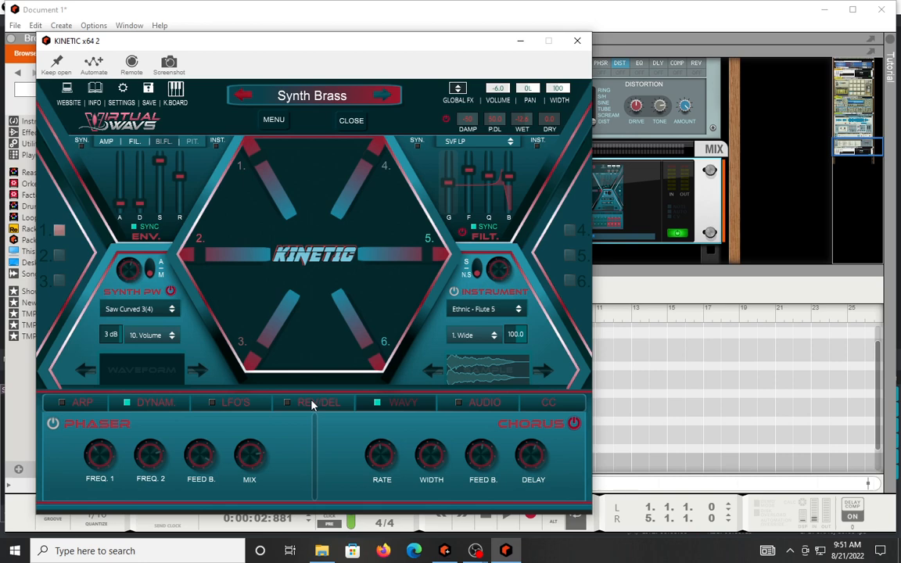
pyautogui.click(484, 405)
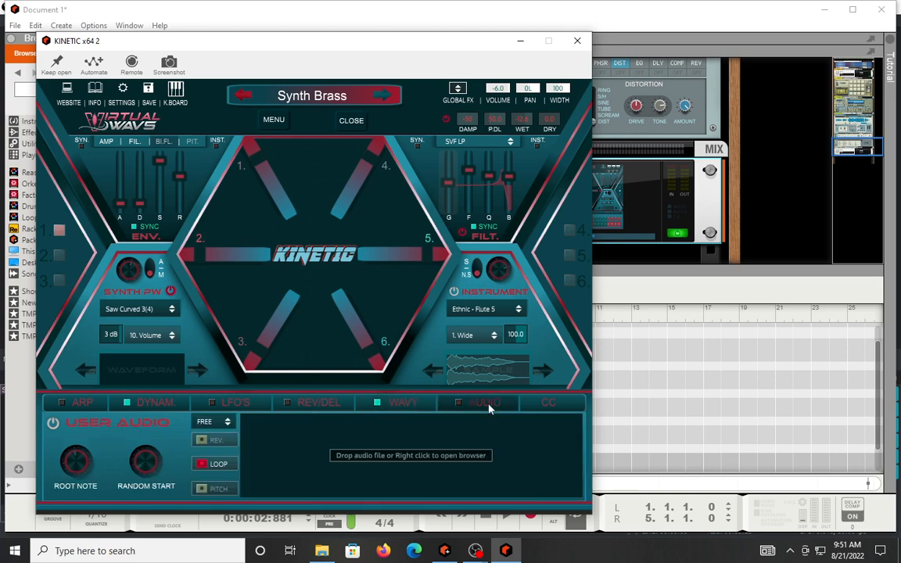
pyautogui.click(565, 403)
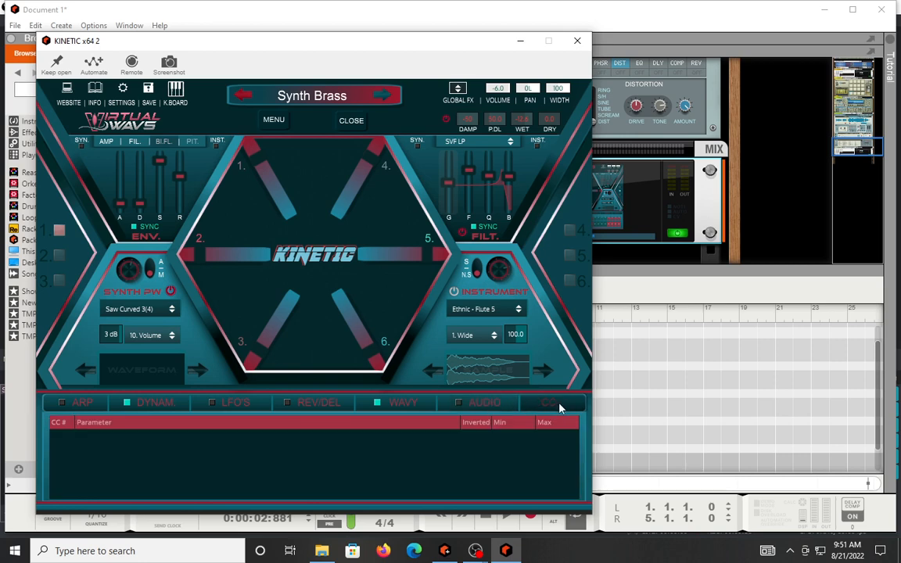
# Load the sample PAD - Norah - ST_0003_PAD - Norah - ST D 1 from File Explorer into the User Audio slot and minimize File Explorer.
pyautogui.click(485, 403)
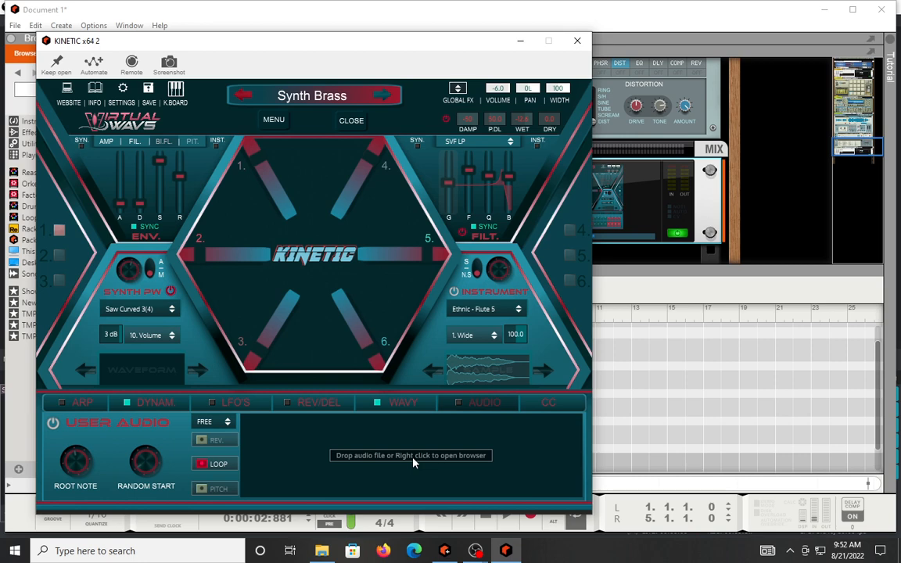
pyautogui.click(322, 551)
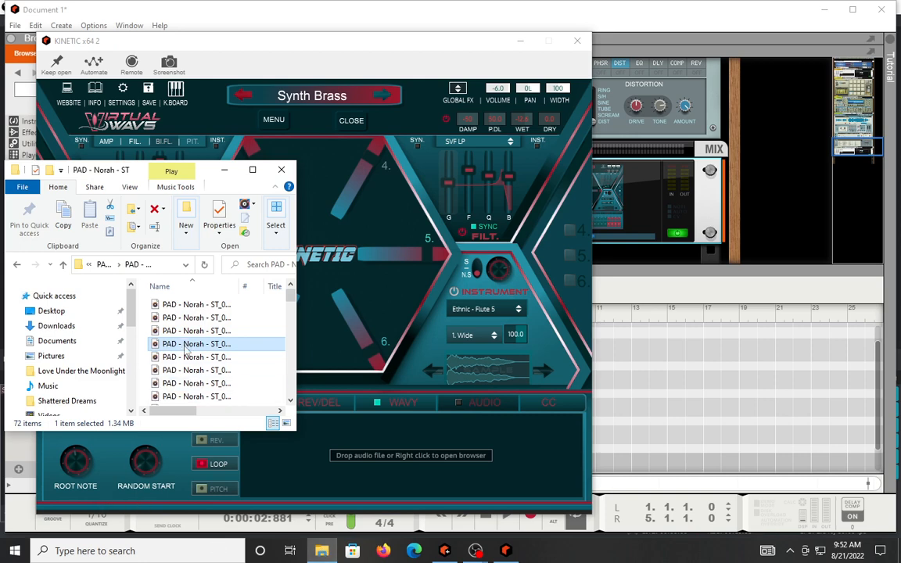
pyautogui.moveTo(207, 345); pyautogui.dragTo(374, 452)
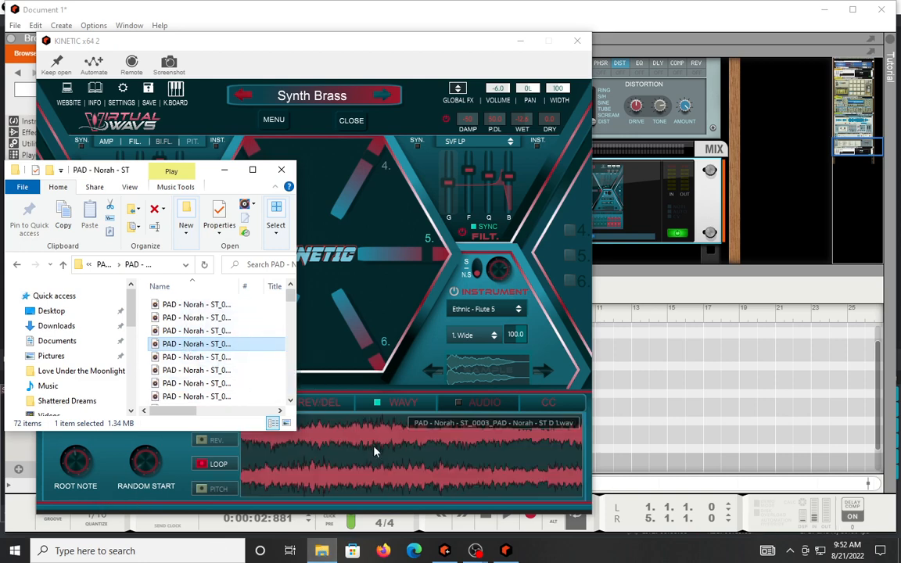
pyautogui.click(222, 172)
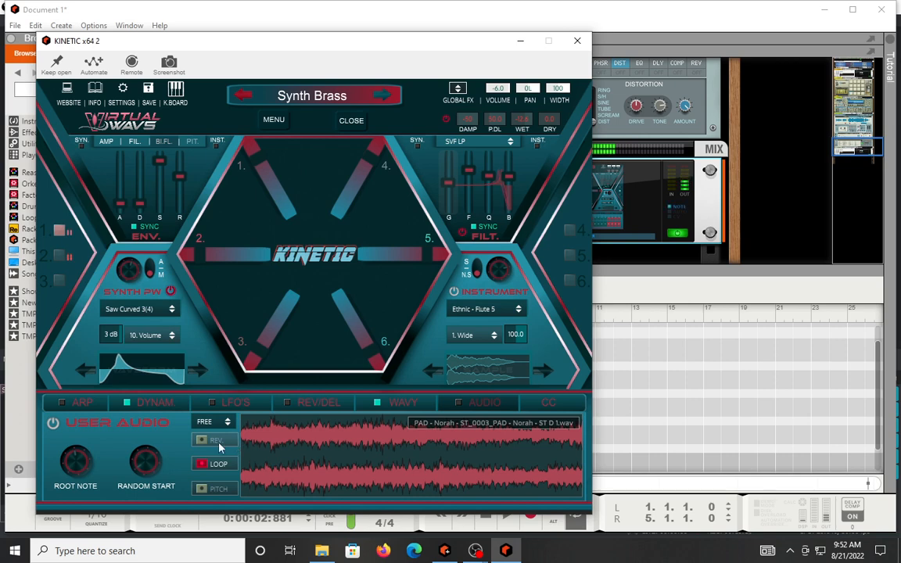
# View layer 2 briefly, return to layer 1, and switch its sound source from the synth oscillator to User Audio.
pyautogui.click(59, 256)
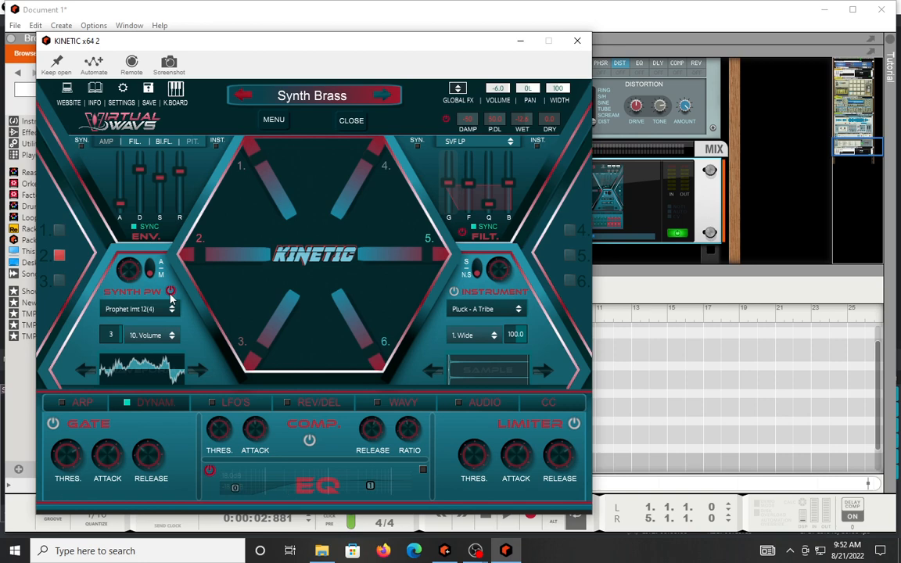
pyautogui.click(59, 230)
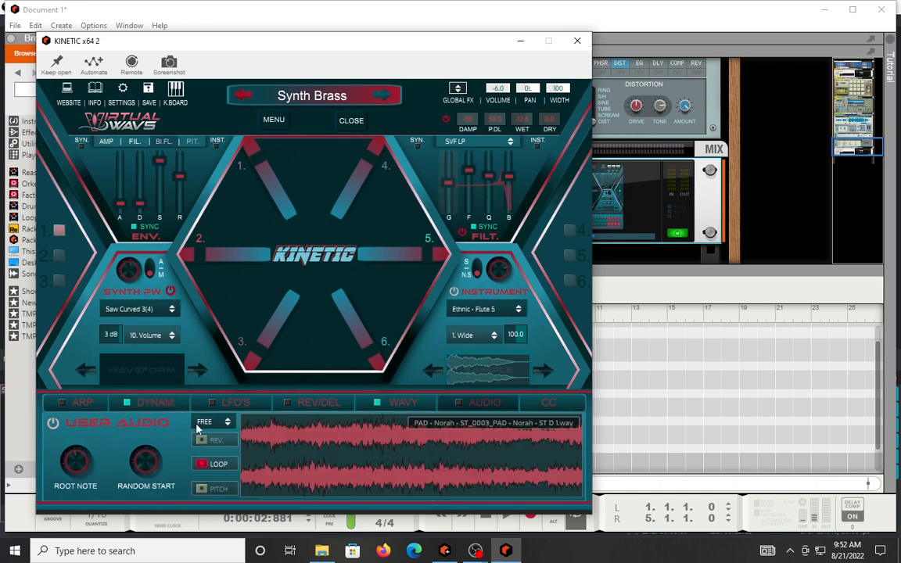
pyautogui.click(52, 424)
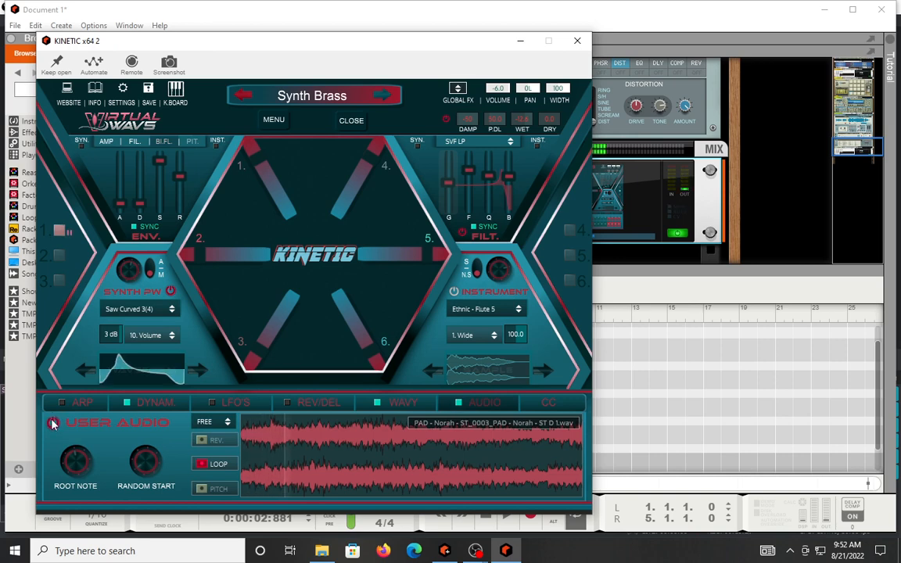
pyautogui.click(53, 424)
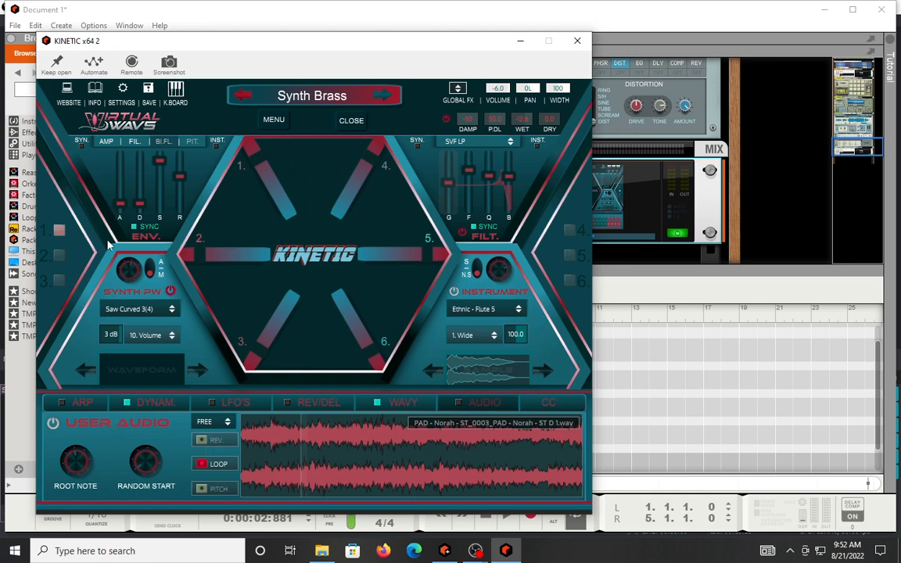
pyautogui.click(171, 291)
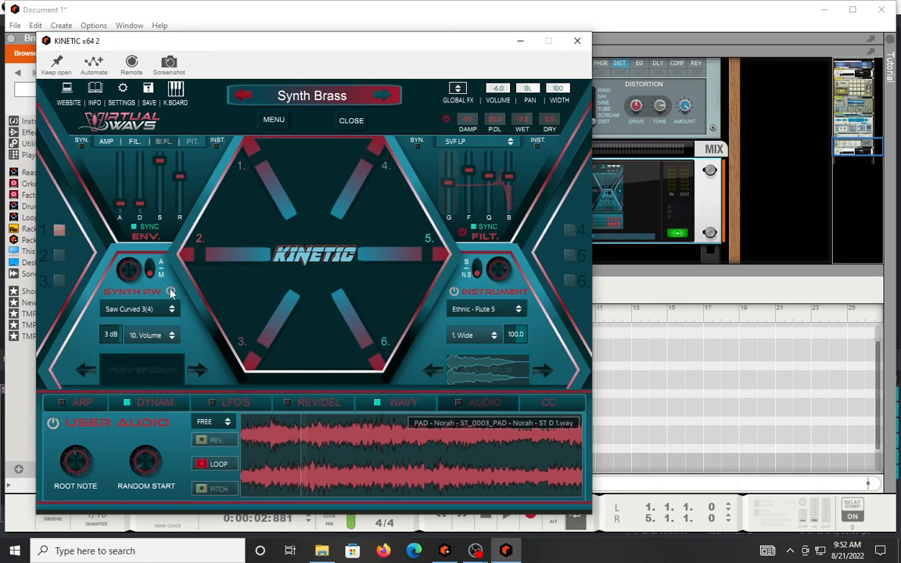
pyautogui.click(53, 422)
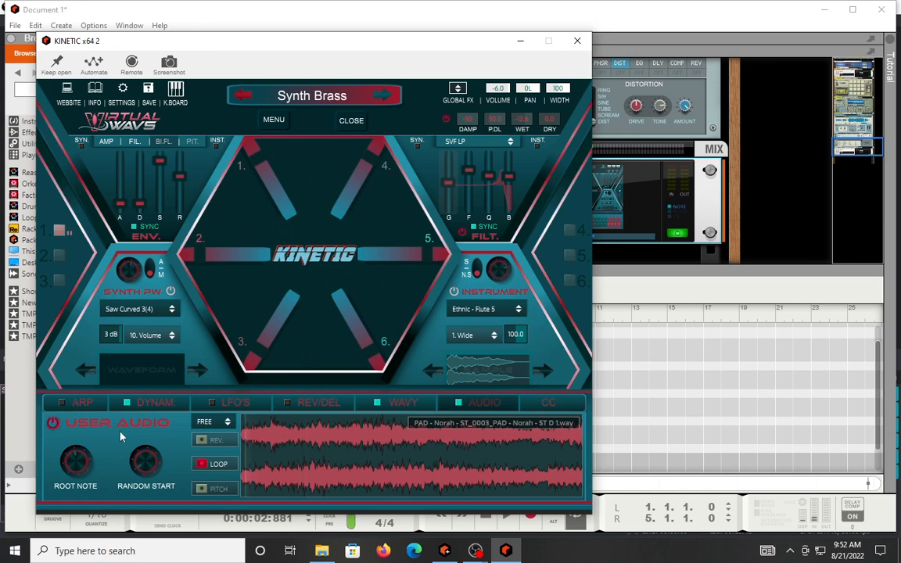
# Enable Pitch for the user audio sample and set layer 1's synth Volume to 12 dB.
pyautogui.click(205, 491)
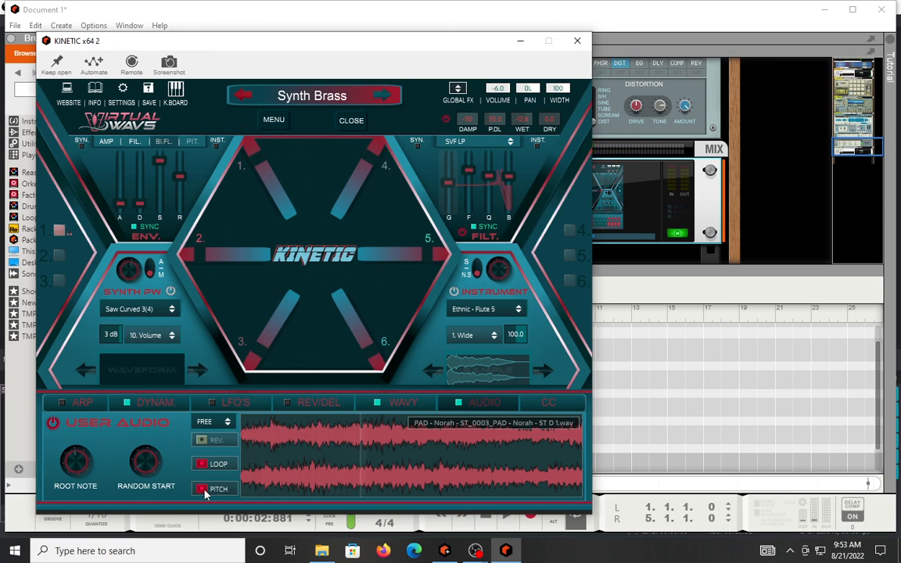
pyautogui.moveTo(118, 335); pyautogui.dragTo(169, 341)
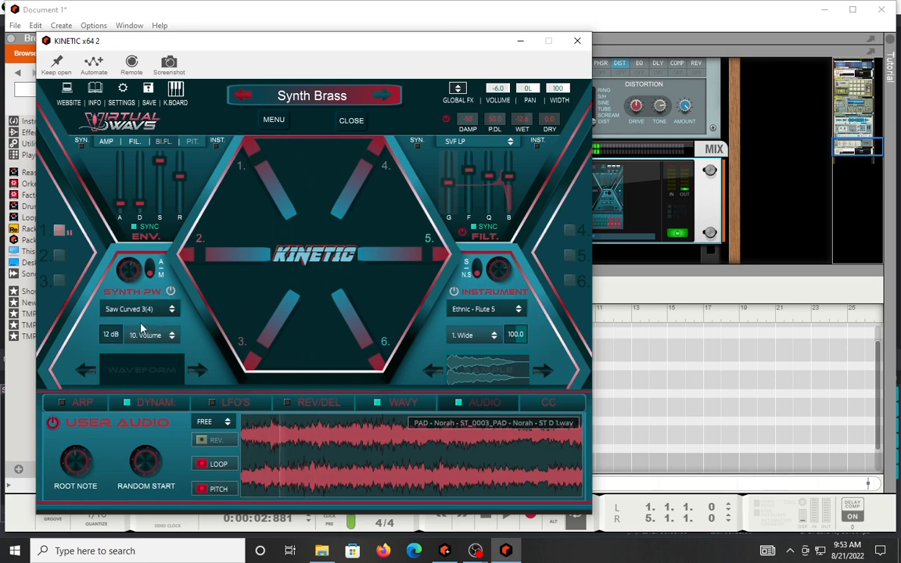
pyautogui.moveTo(127, 334); pyautogui.dragTo(130, 299)
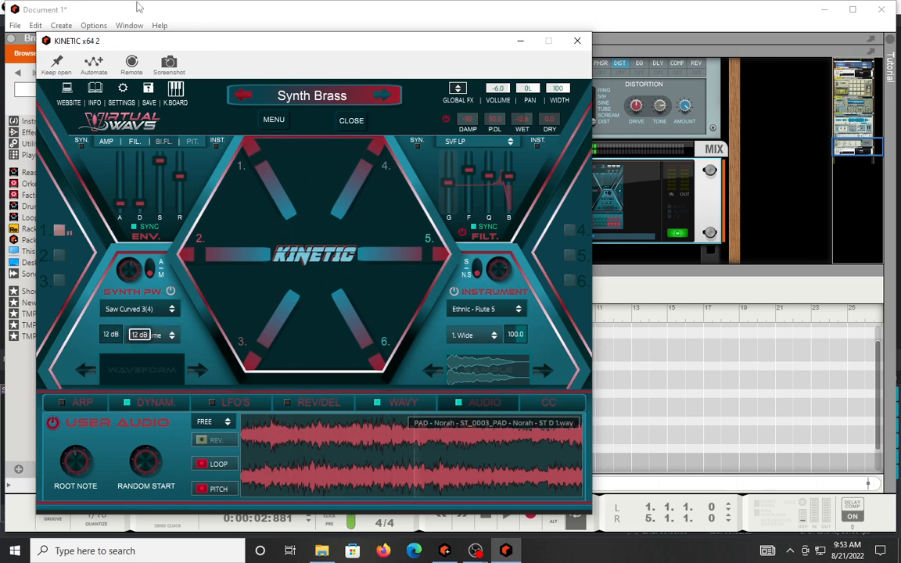
pyautogui.click(171, 335)
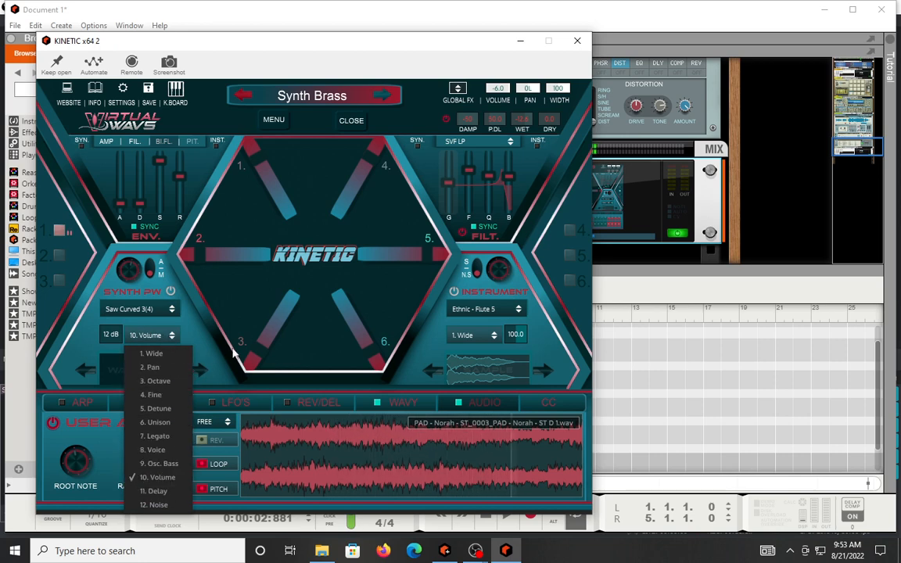
pyautogui.click(296, 326)
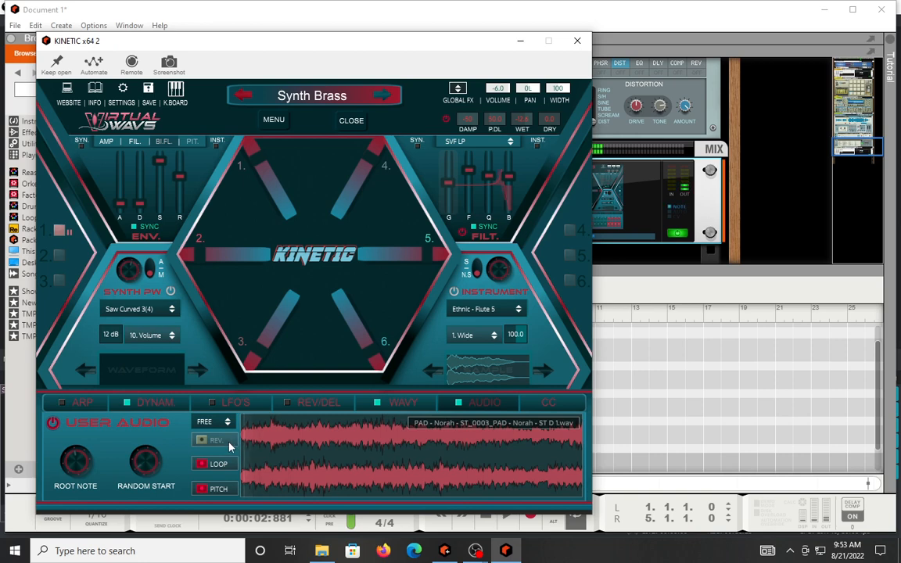
# Audition the user audio sample with its length set to 1 BAR, and restore it to FREE.
pyautogui.click(213, 422)
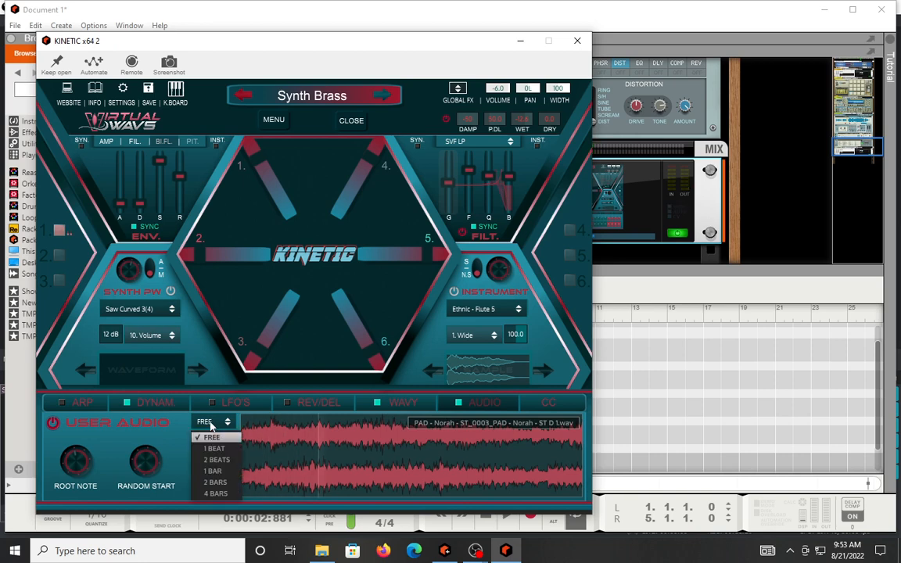
pyautogui.click(226, 472)
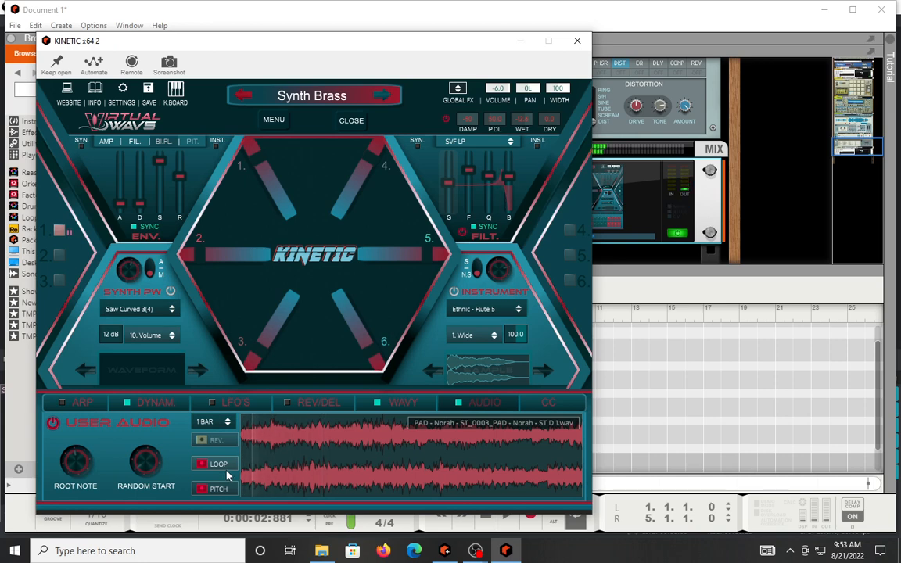
pyautogui.click(225, 423)
pyautogui.click(211, 435)
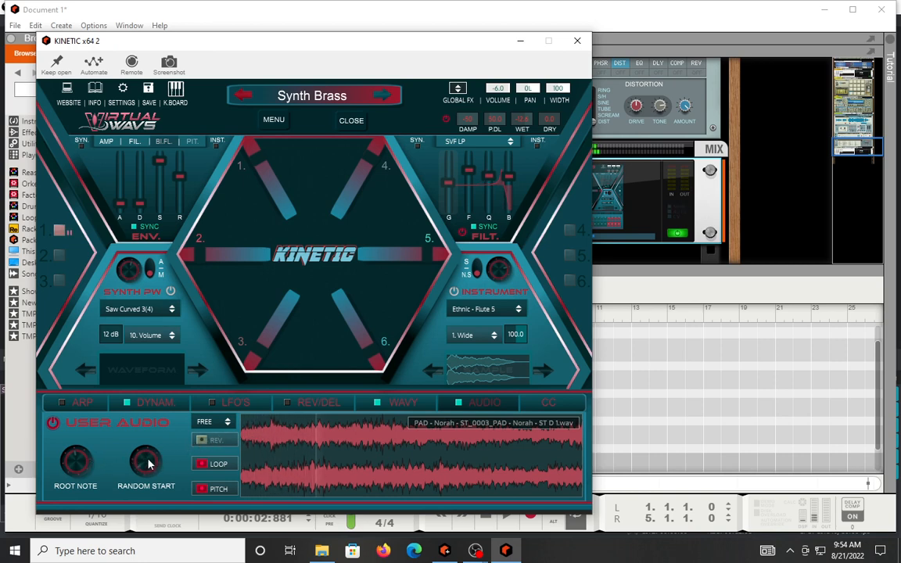
# Try out the user audio's Random Start control and layer 1's Synth PW knob.
pyautogui.moveTo(146, 463)
pyautogui.moveTo(146, 459); pyautogui.dragTo(151, 369)
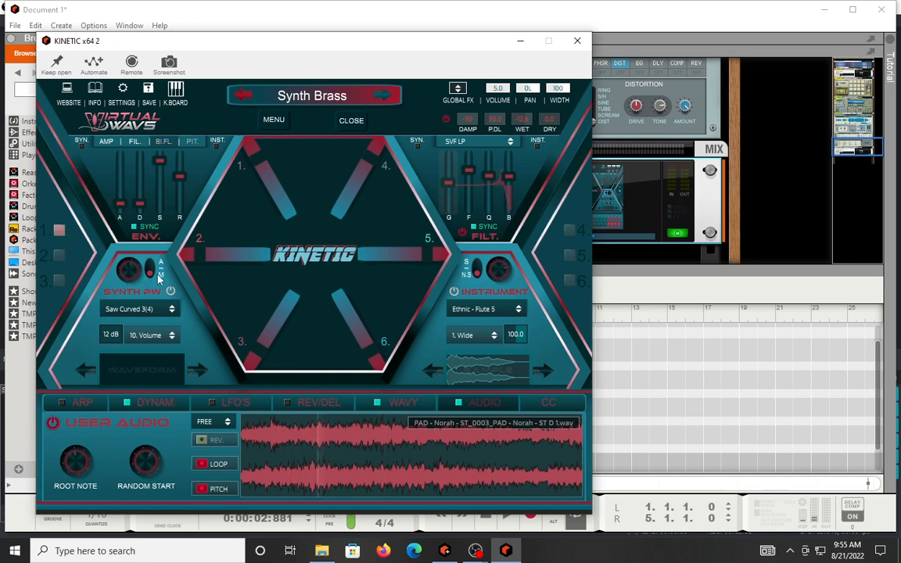
pyautogui.moveTo(129, 272); pyautogui.dragTo(170, 306)
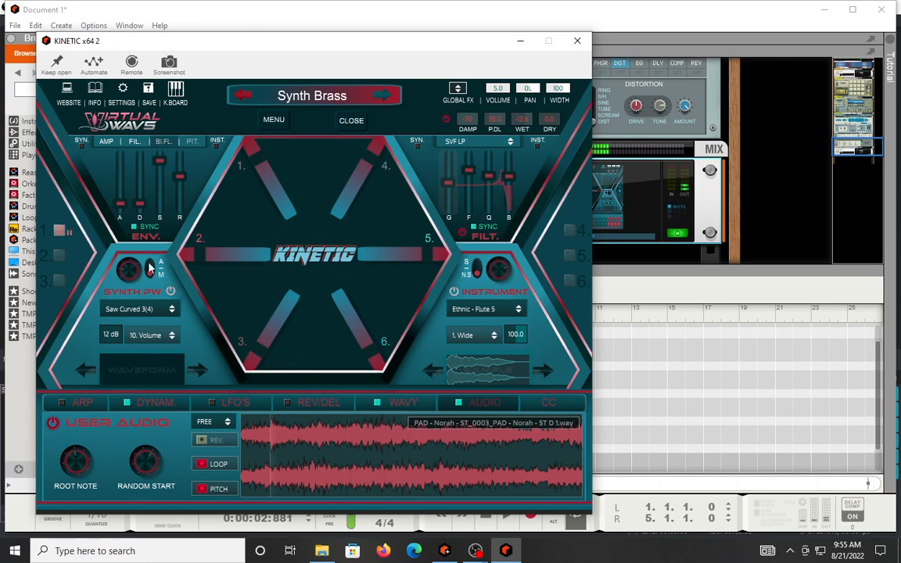
# Set layer 1's synth Wide parameter to 200 and switch the parameter selection back to Volume.
pyautogui.click(149, 335)
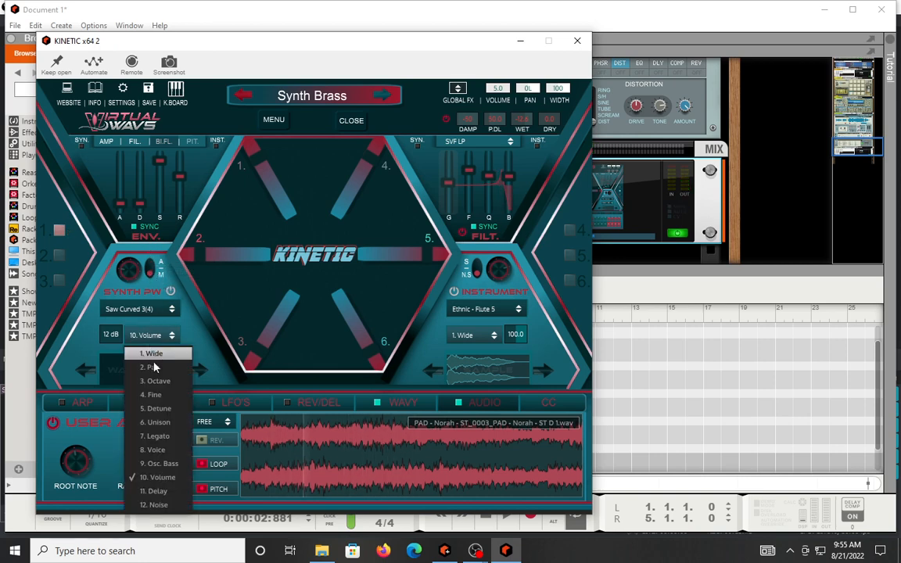
pyautogui.click(155, 356)
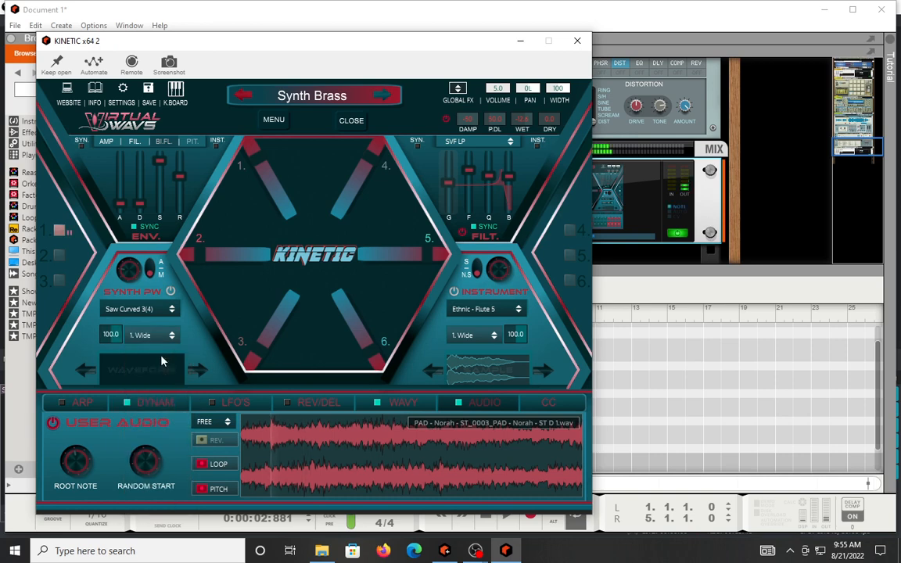
pyautogui.moveTo(117, 336)
pyautogui.mouseDown()
pyautogui.moveTo(93, 343)
pyautogui.moveTo(130, 335)
pyautogui.mouseUp()
pyautogui.click(135, 335)
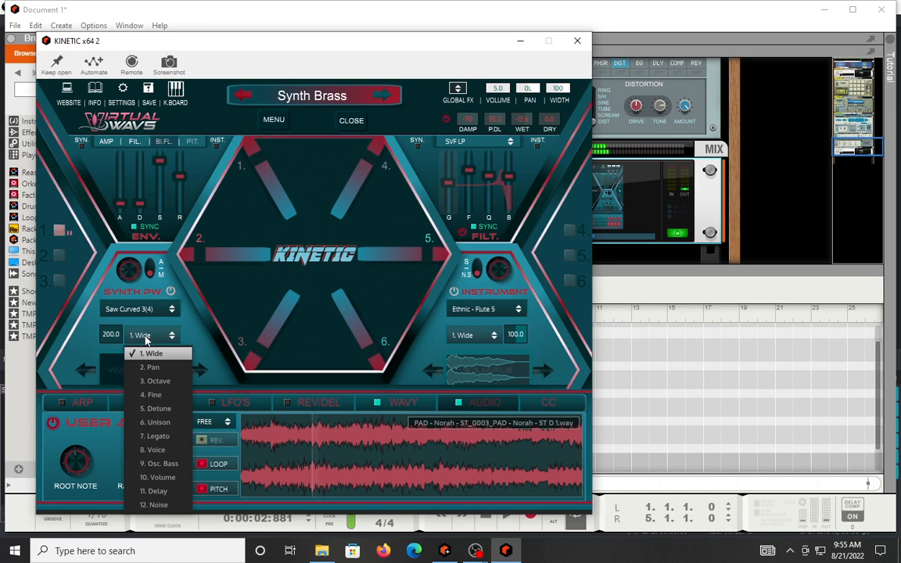
pyautogui.click(149, 478)
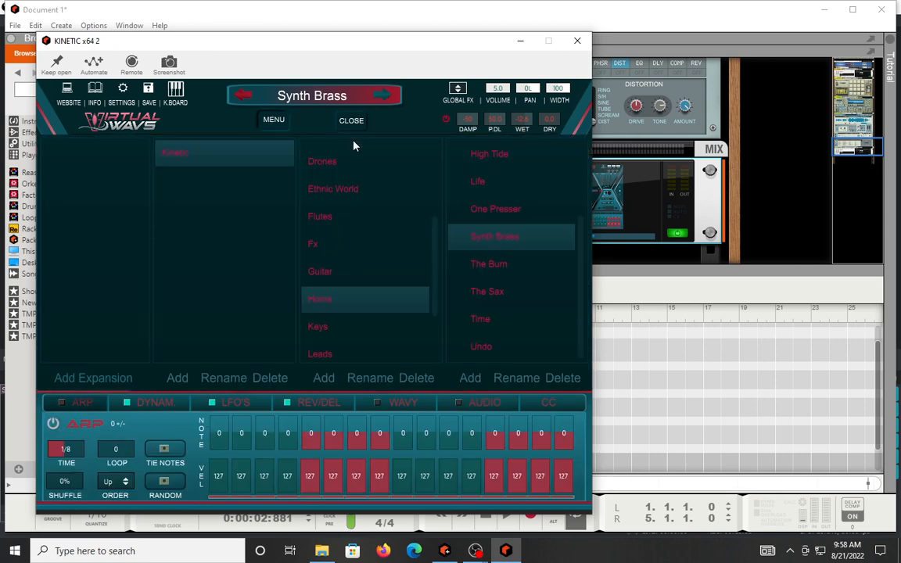
# Audition the preset The Burn, followed by the Lost and Say Yes presets from the Choir category.
pyautogui.click(493, 267)
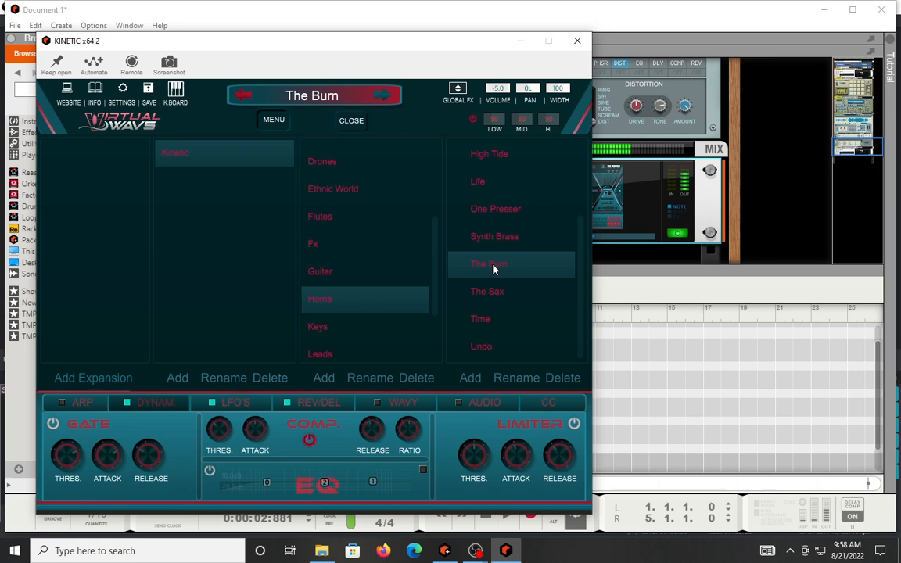
pyautogui.scroll(3, 386, 265)
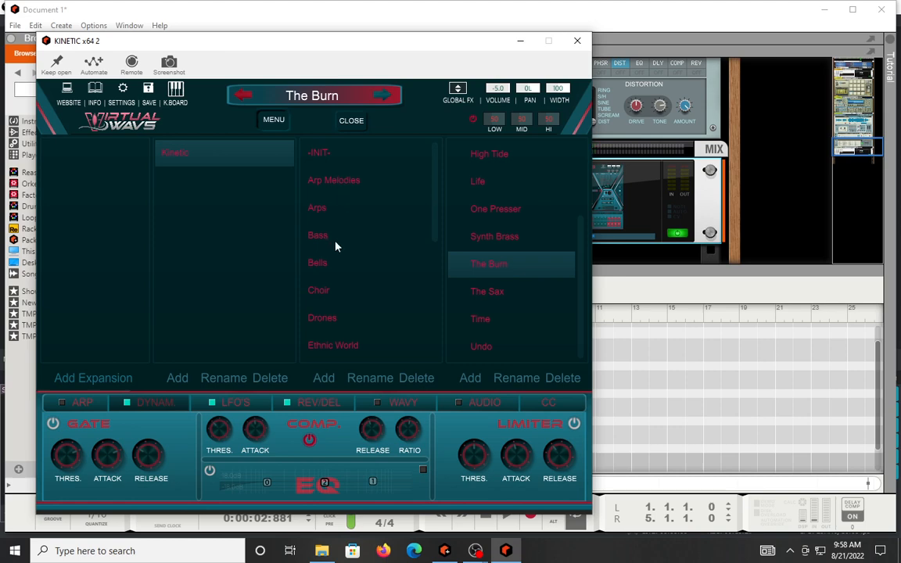
pyautogui.scroll(-3, 335, 246)
pyautogui.scroll(3, 329, 222)
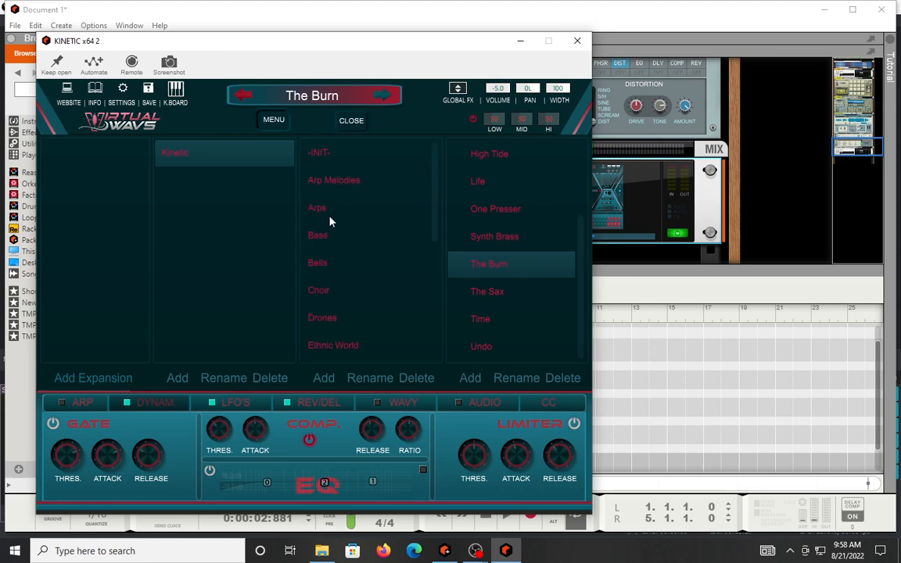
pyautogui.click(321, 297)
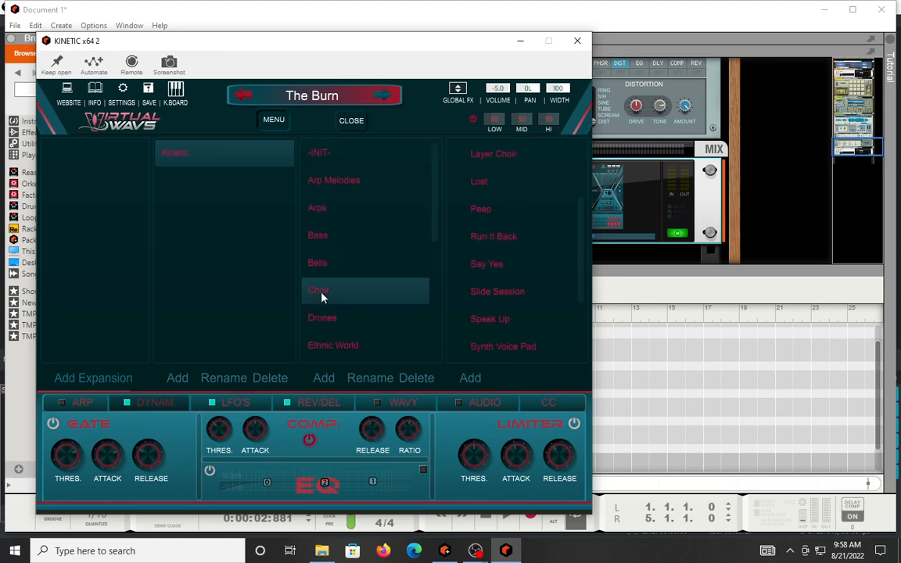
pyautogui.click(485, 186)
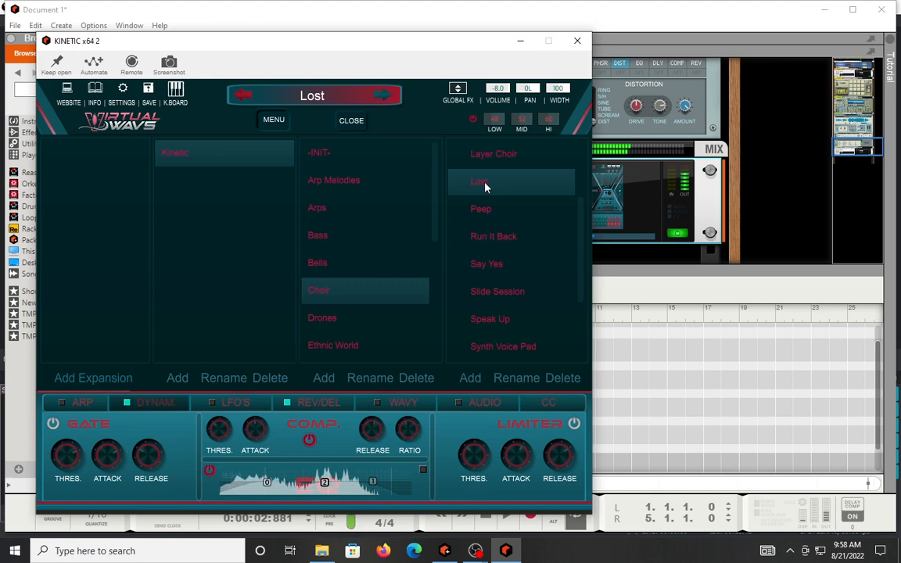
pyautogui.click(486, 265)
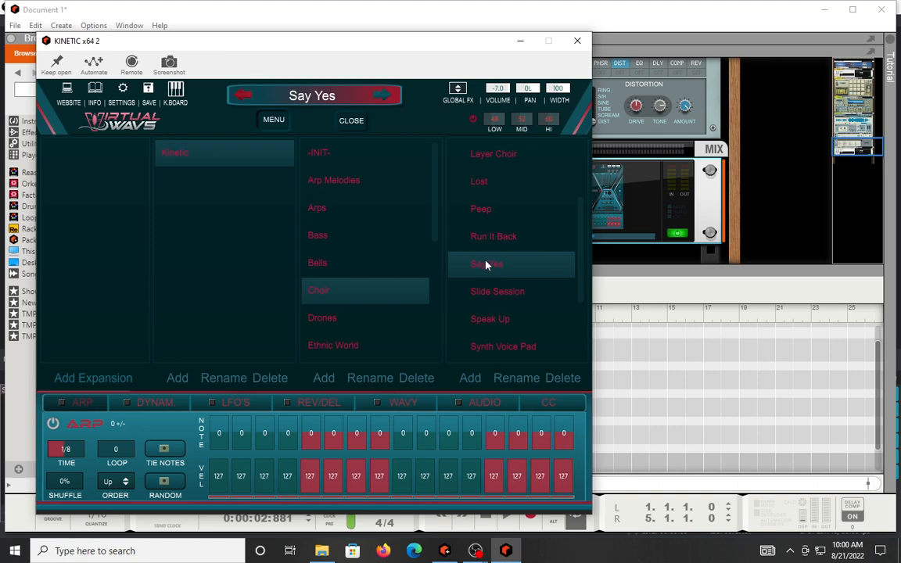
# Minimize the plugin window, play the looped arrangement in the sequencer, and stop playback.
pyautogui.click(520, 40)
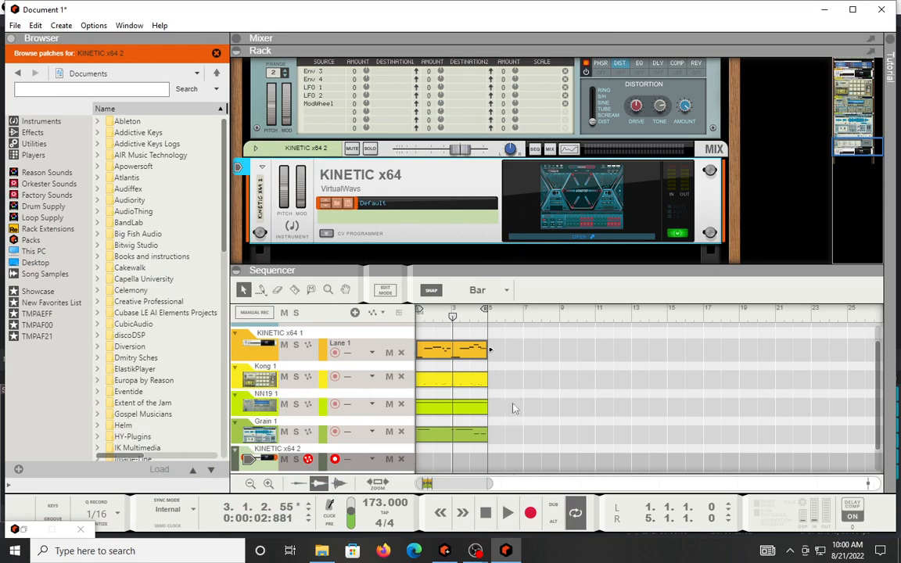
pyautogui.click(484, 517)
pyautogui.press('space')
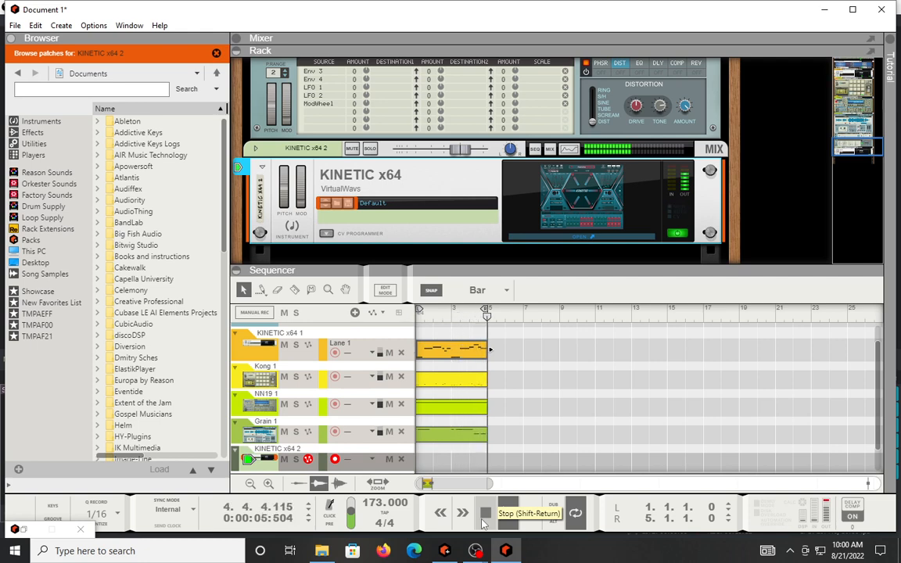
pyautogui.click(484, 519)
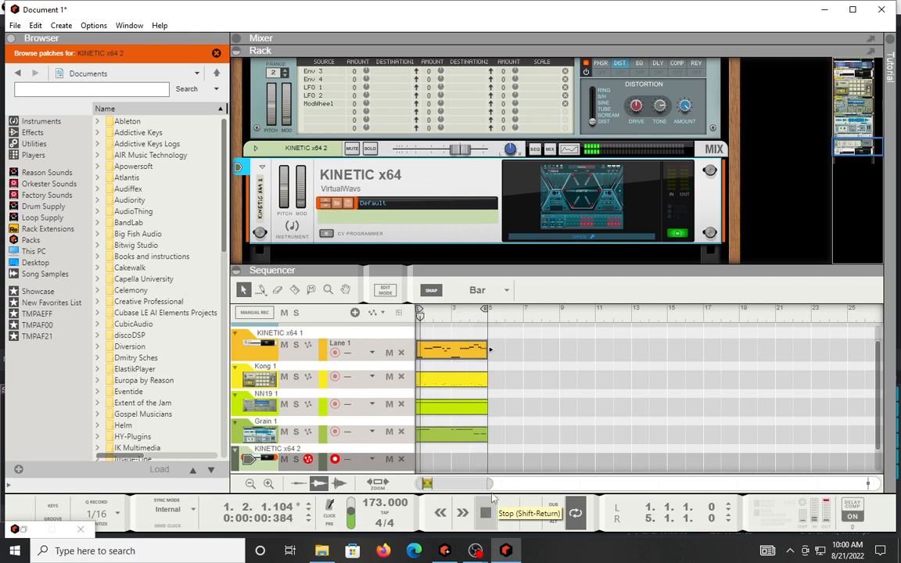